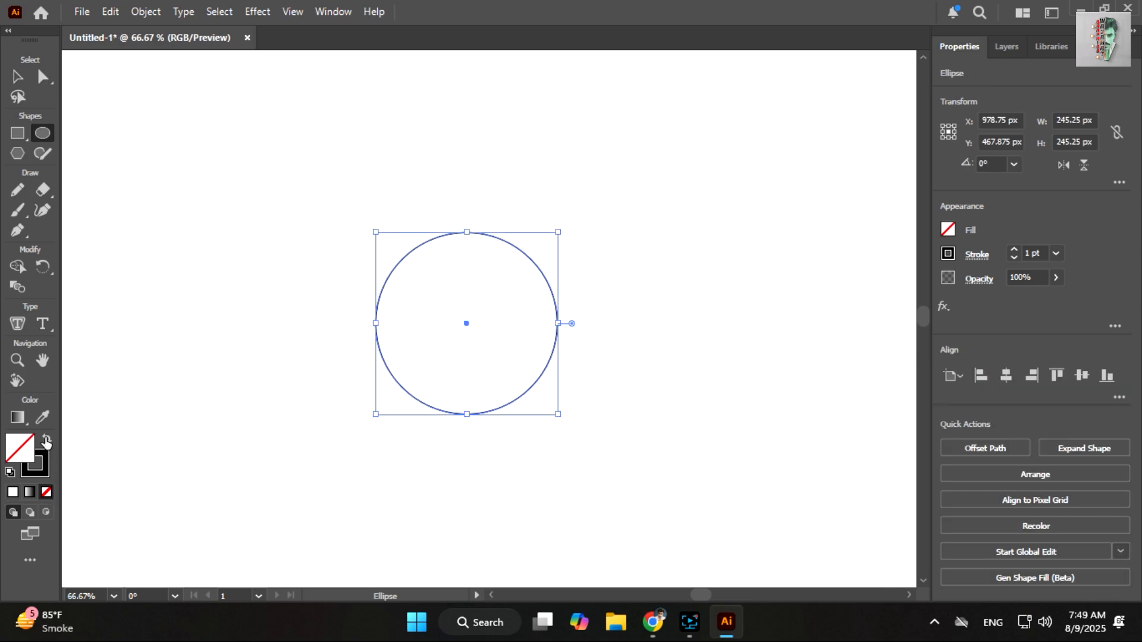
Swap the circle's fill and stroke so it is solid black without an outline, and deselect it
click(46, 440)
click(16, 76)
click(109, 103)
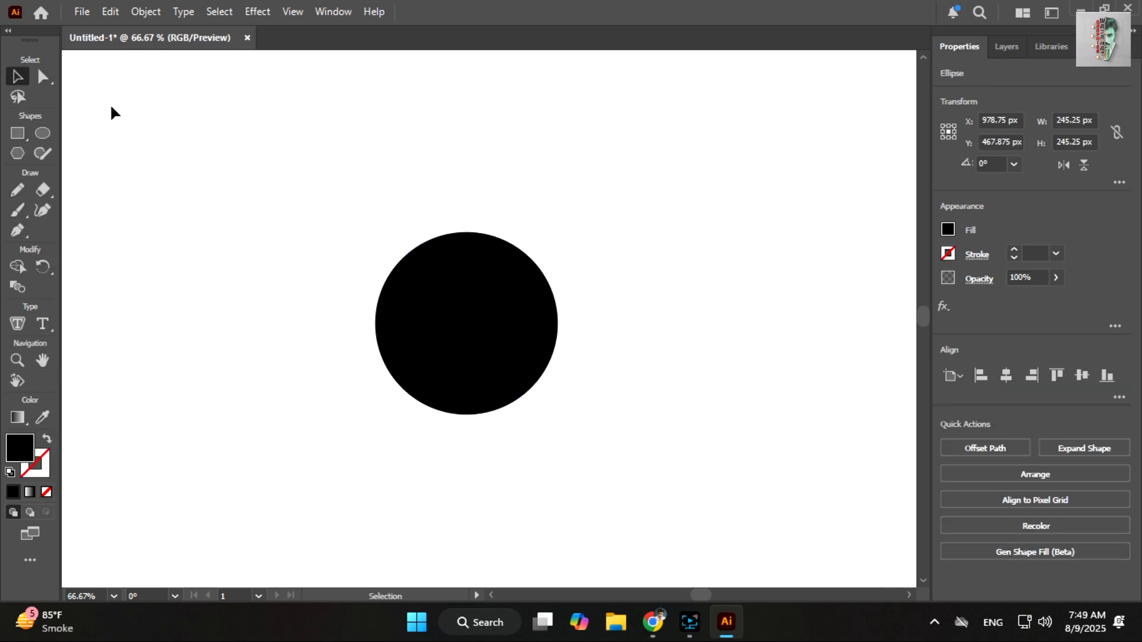
Draw a black square about 52 px wide centred on the circle's top edge and nudge it slightly upward
click(17, 133)
drag(468, 226, 487, 242)
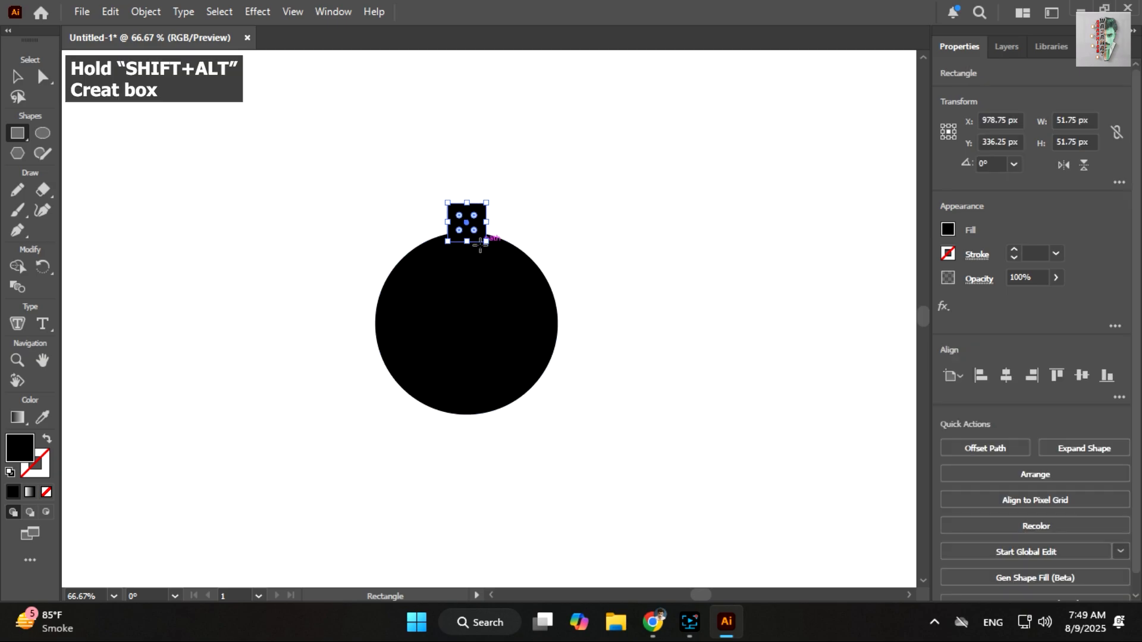
key(Up)
Rotate copies of the square around the circle's centre in 45° increments to form eight evenly spaced gear teeth
click(43, 267)
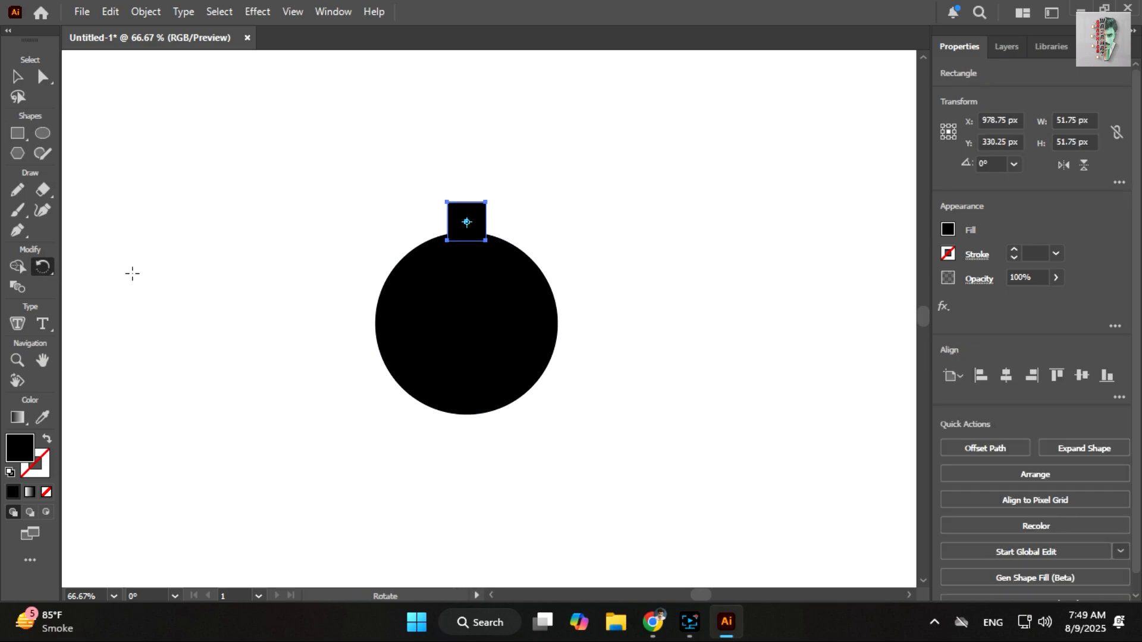
alt+click(467, 324)
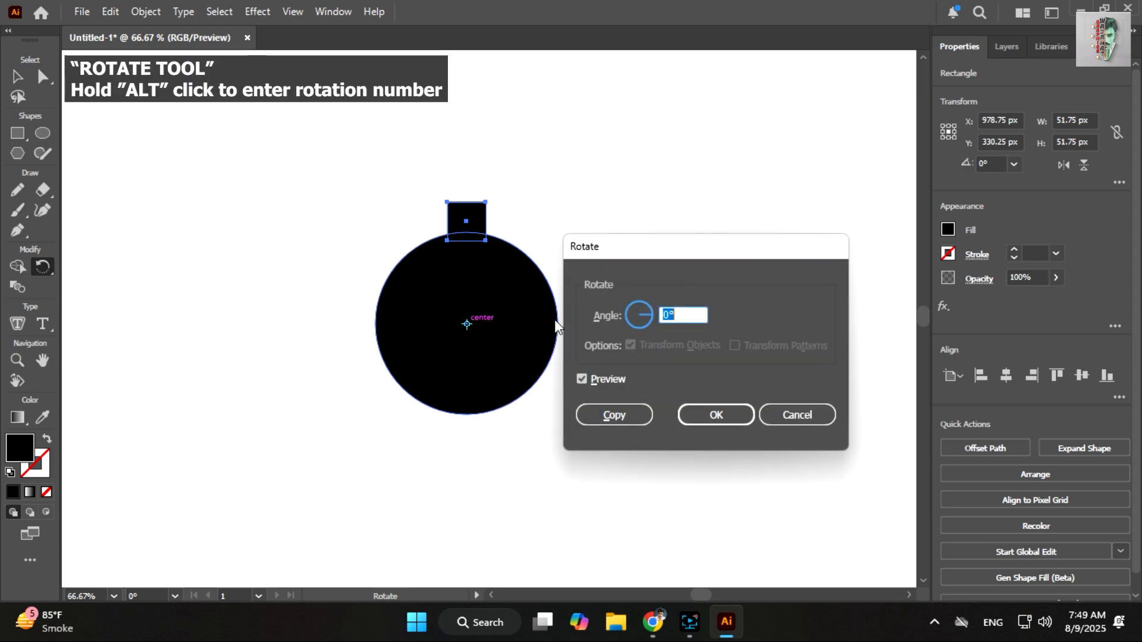
click(615, 413)
key(ctrl+d)
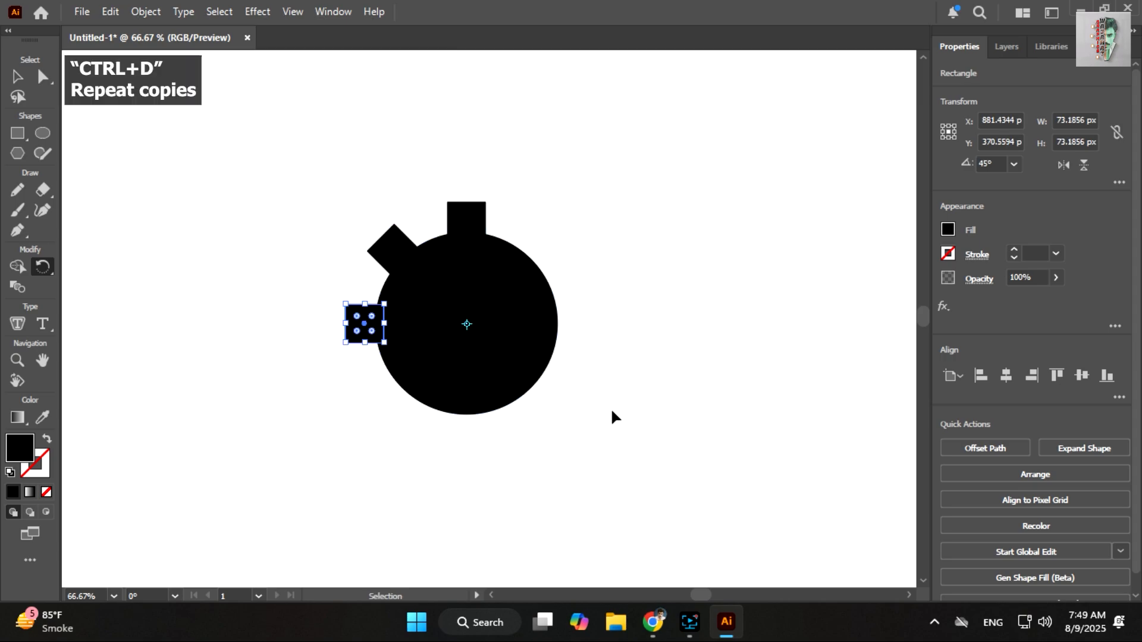
key(ctrl+d)
key(ctrl+d)
key(ctrl+d)
key(ctrl+d)
key(ctrl+d)
Select the circle and all eight teeth and unite them into a single gear shape
click(17, 76)
drag(637, 449, 641, 441)
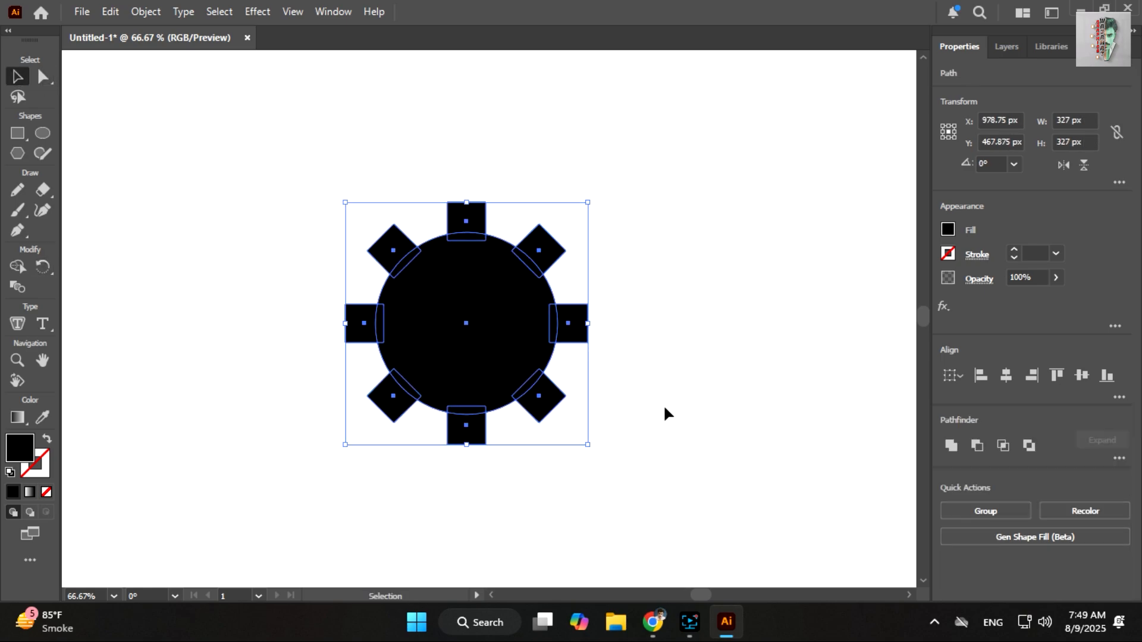
click(951, 446)
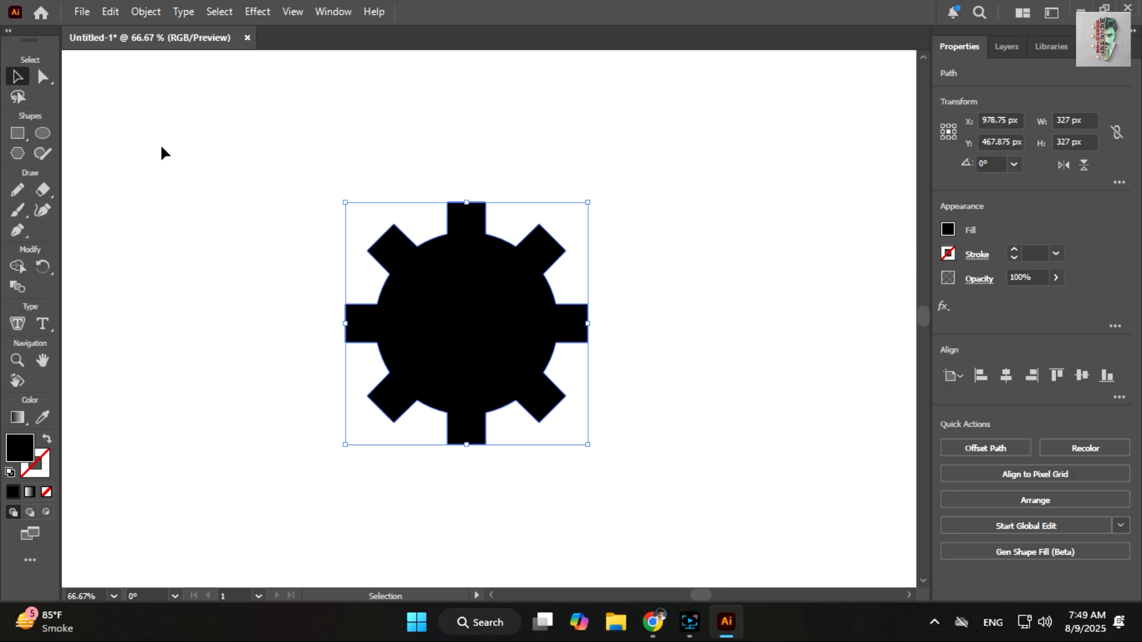
Slightly round all inner and outer corners of the gear's teeth and deselect the shape
click(43, 77)
drag(416, 237, 425, 244)
click(405, 205)
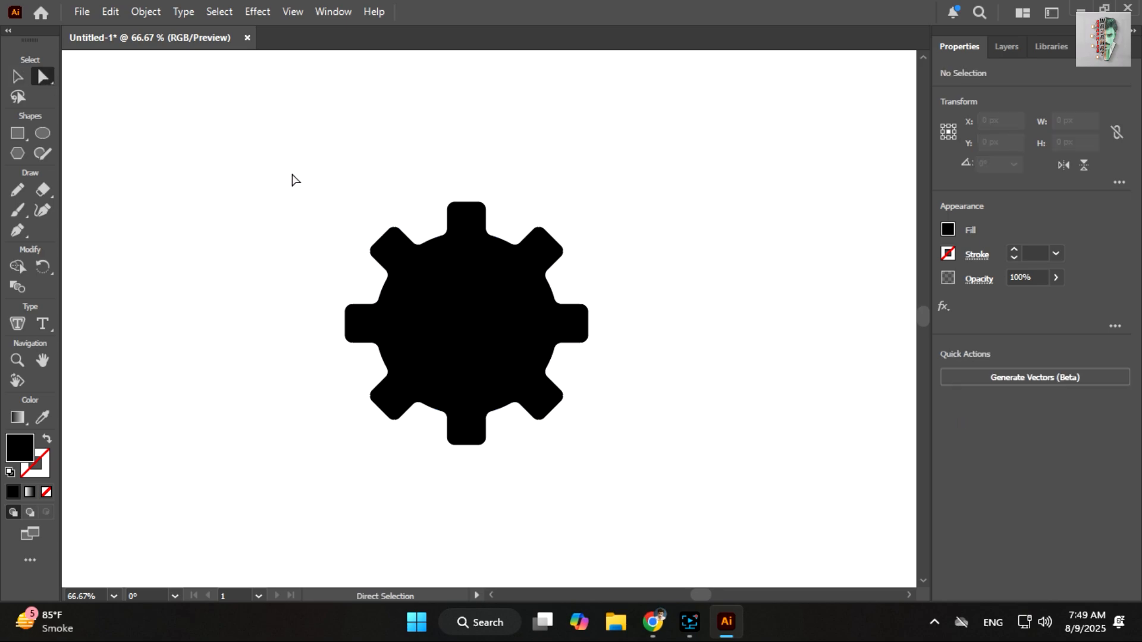
Draw a circle about 164 px wide at the gear's centre and cut it out with the Shape Builder tool
drag(466, 323, 514, 385)
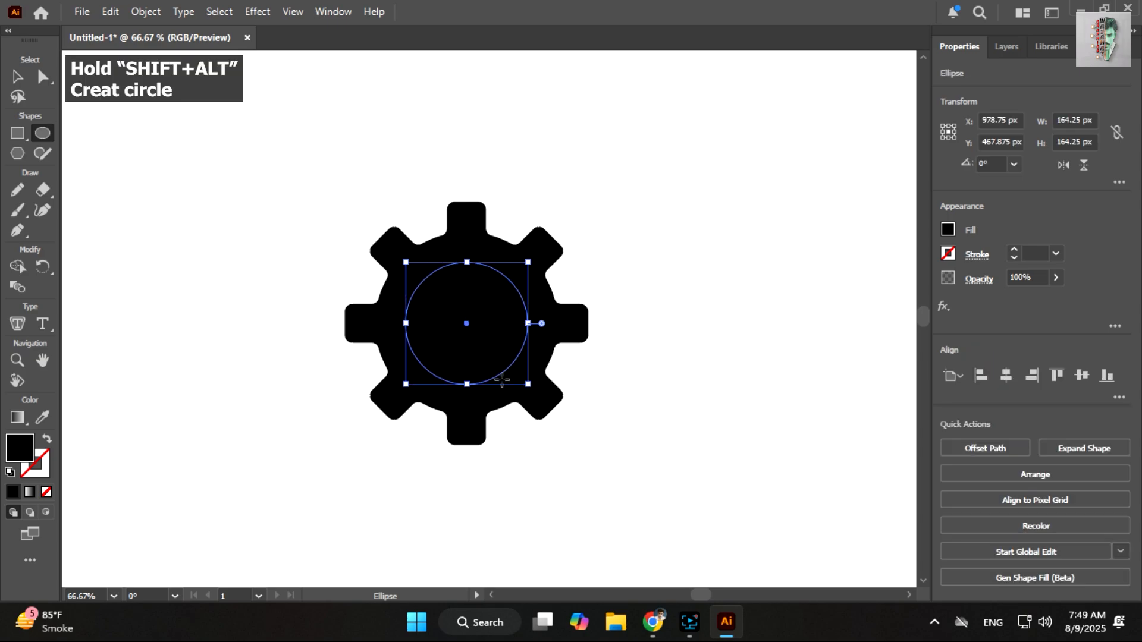
click(18, 82)
drag(312, 268, 423, 316)
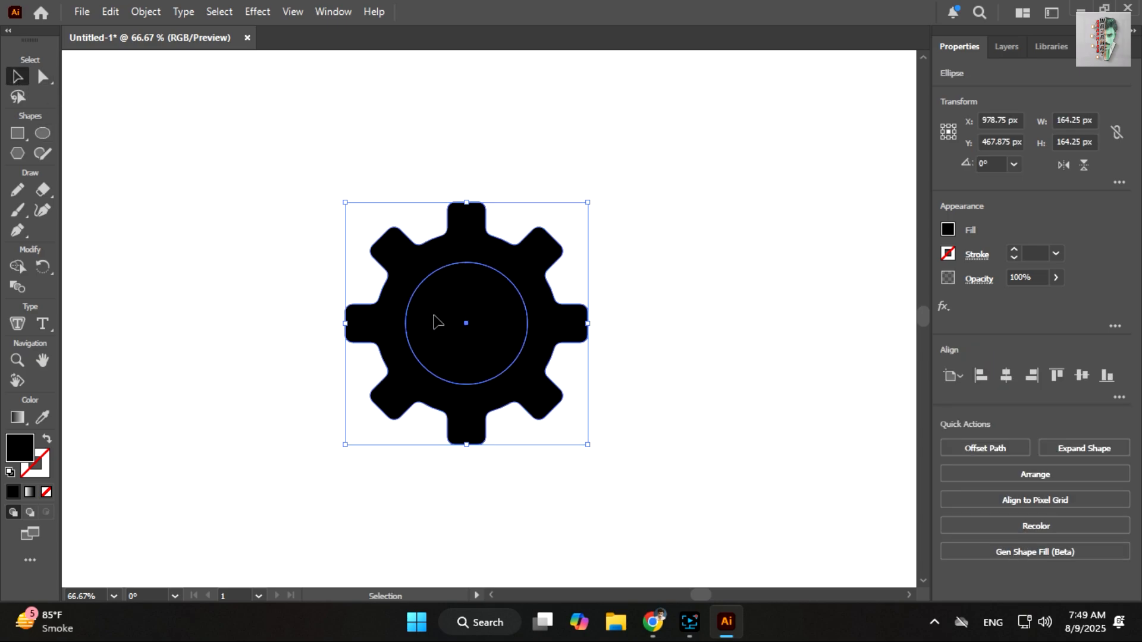
click(18, 267)
alt+click(437, 324)
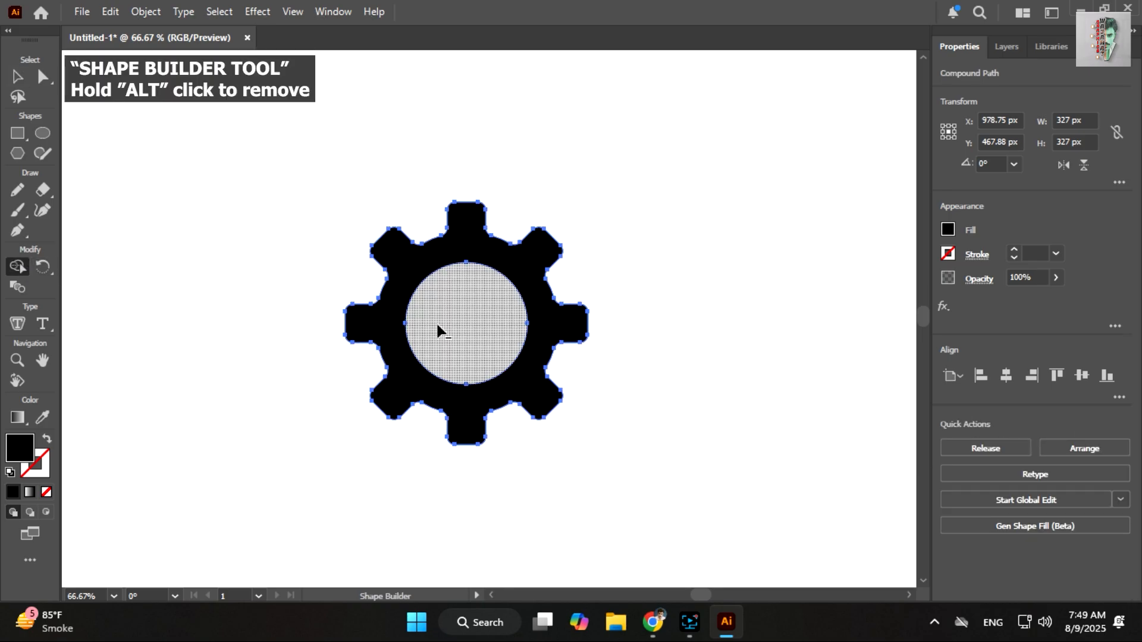
Draw a small black circle about 9 px wide at the exact centre of the gear's hole
click(48, 134)
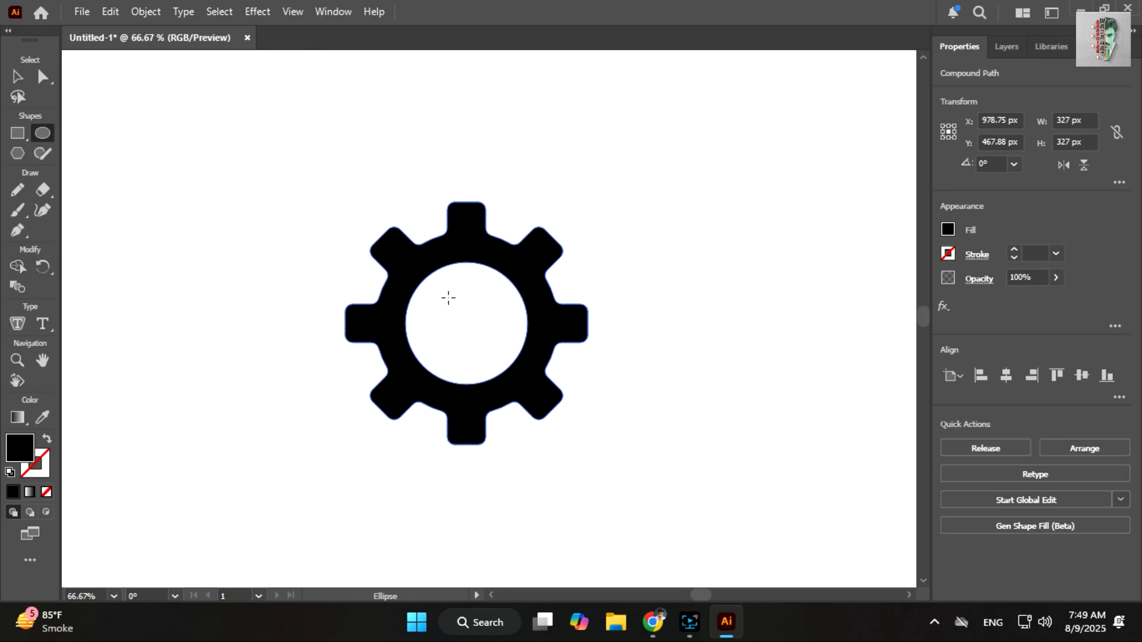
drag(469, 324, 470, 327)
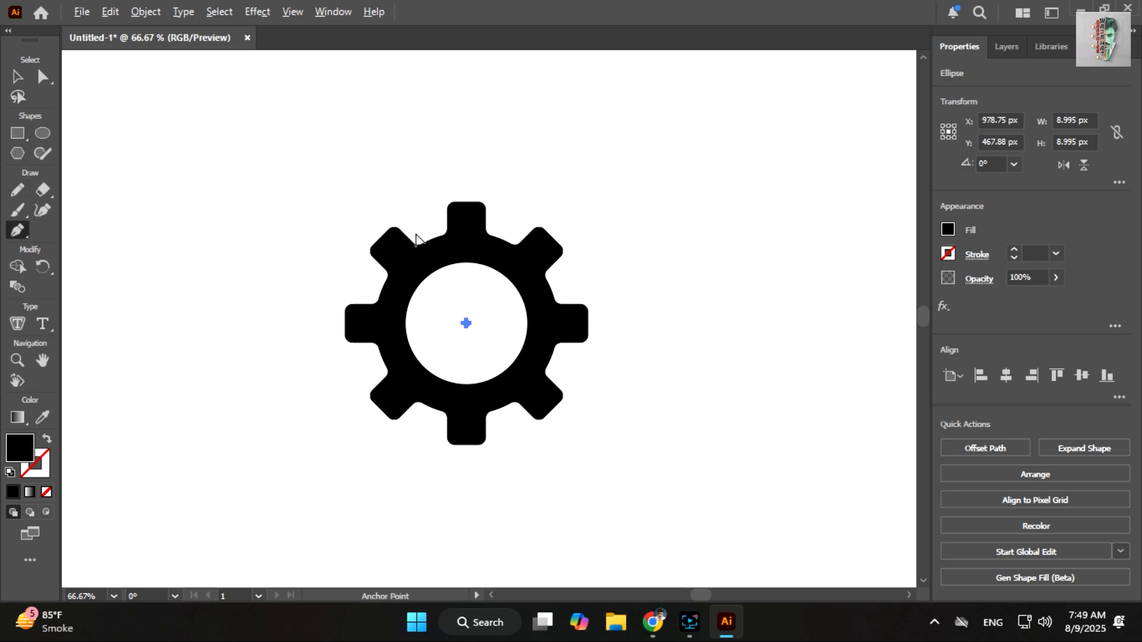
Draw an open three-segment Pen path inside the top tooth, following its upper edge, right side and sloping base
scroll(490, 219, up, 5)
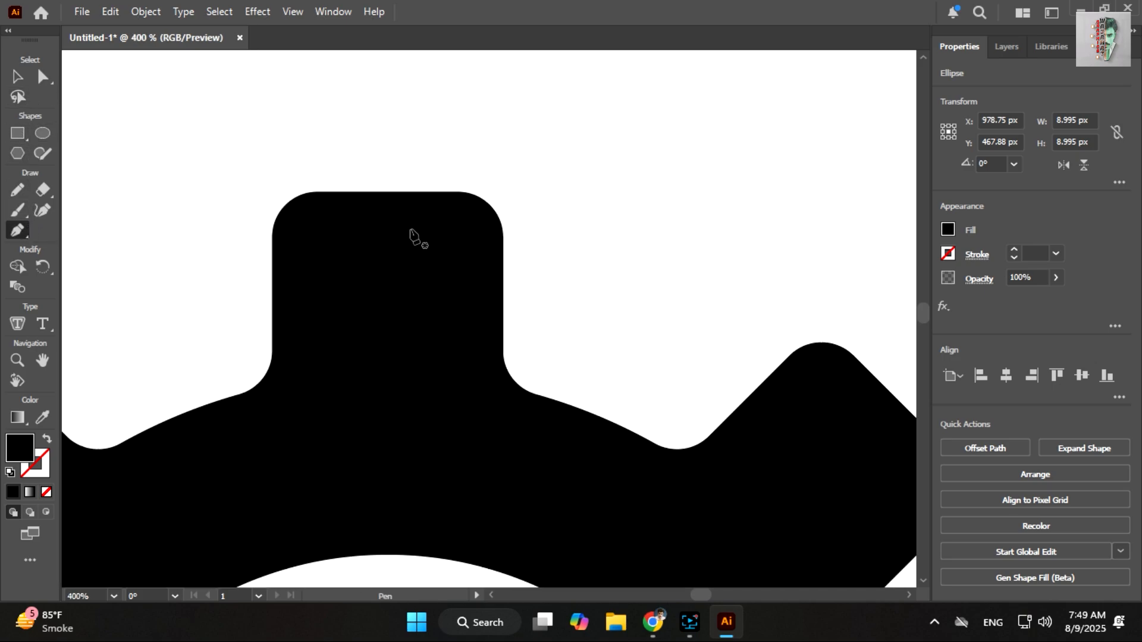
click(387, 221)
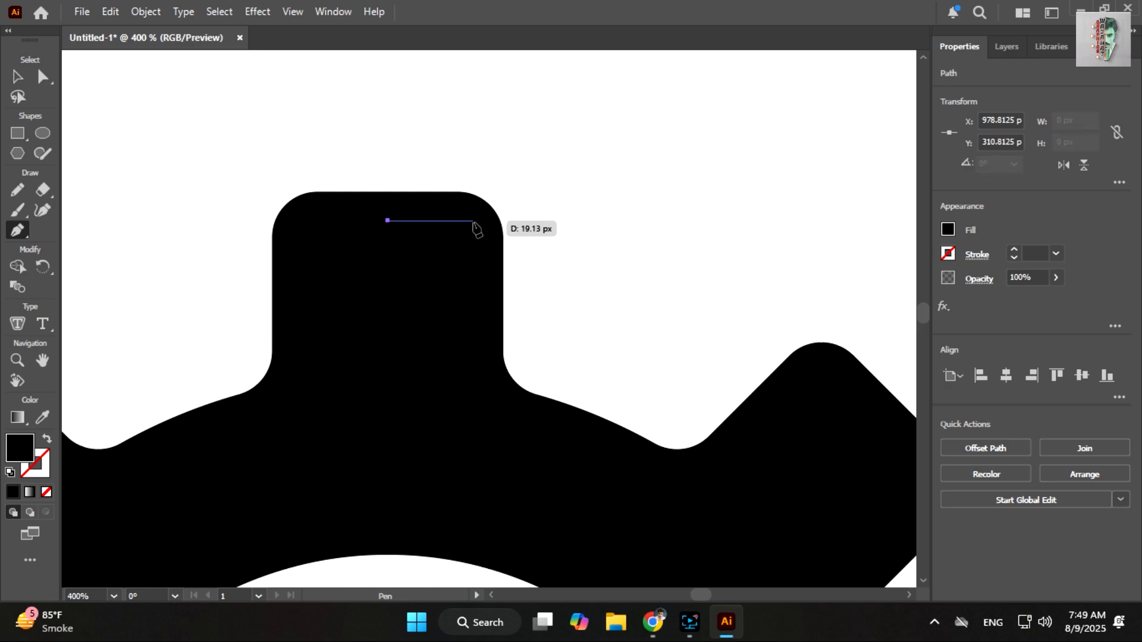
click(474, 220)
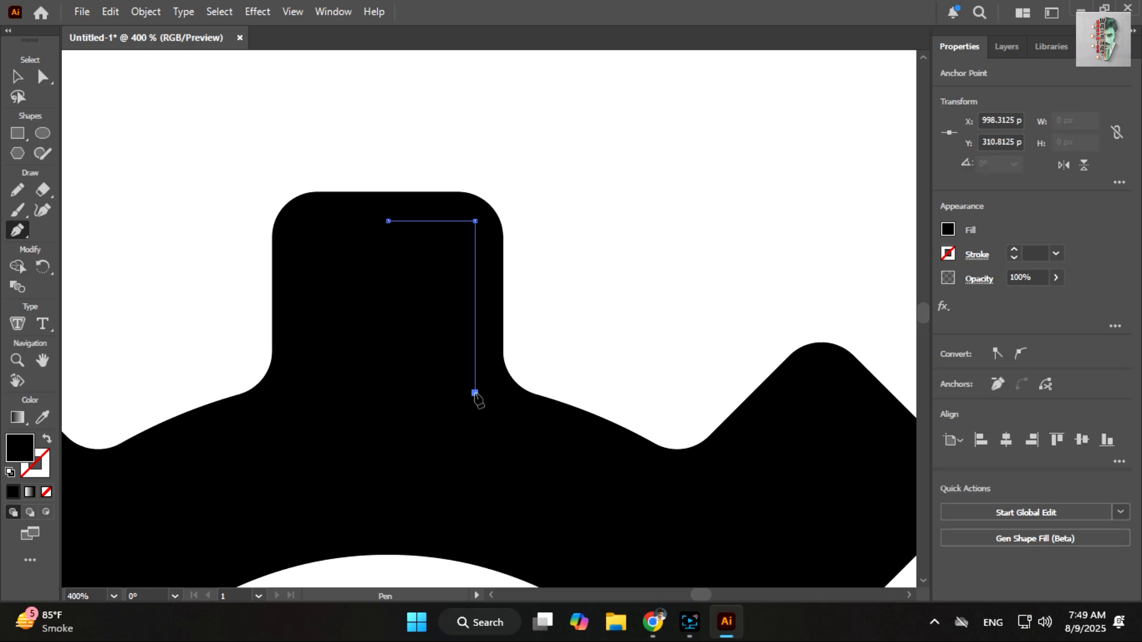
click(529, 429)
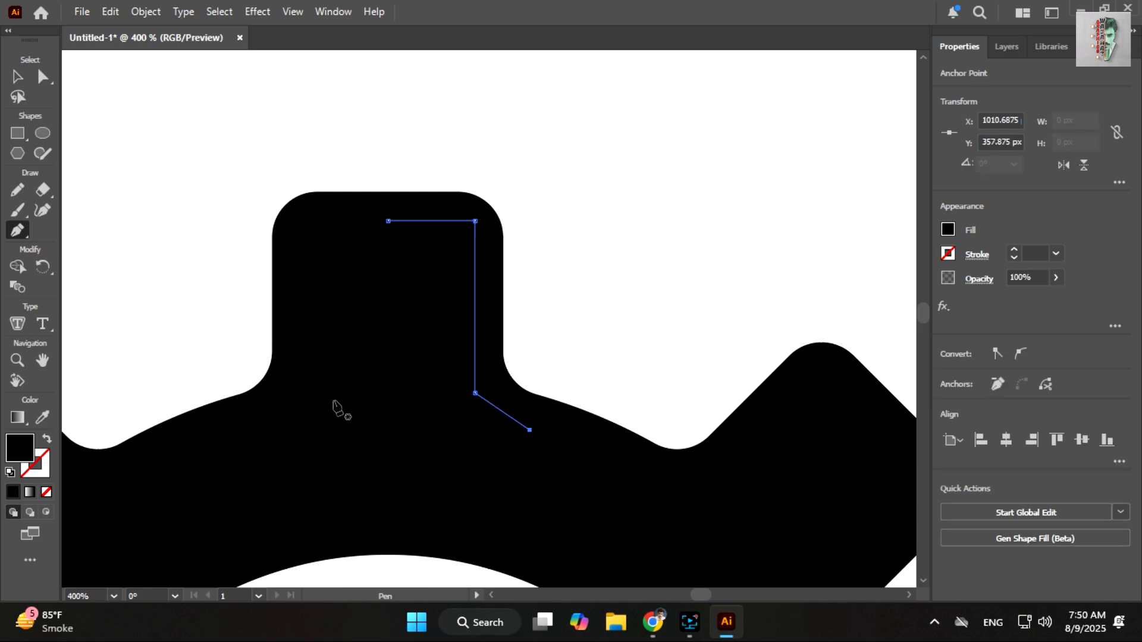
Give the open path no fill and a white (FFFFFF) stroke
click(46, 439)
double_click(34, 463)
click(745, 327)
drag(740, 309, 699, 152)
click(1104, 215)
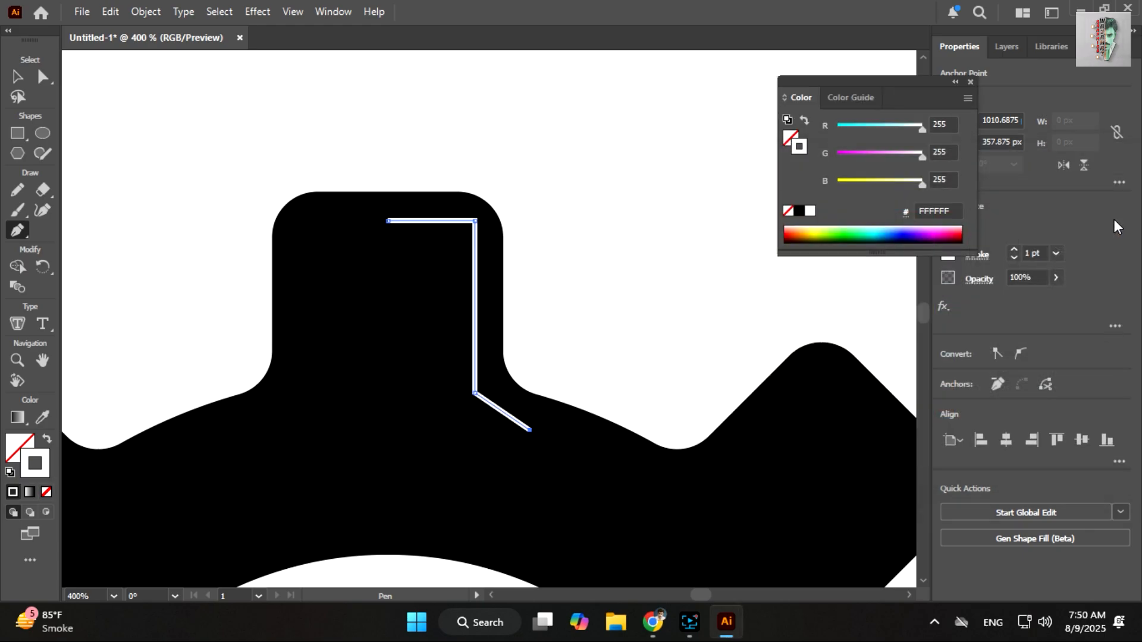
Round the path's upper corner by about 7 px and its lower corner by about 10 px
click(474, 221)
drag(467, 230, 443, 276)
click(475, 392)
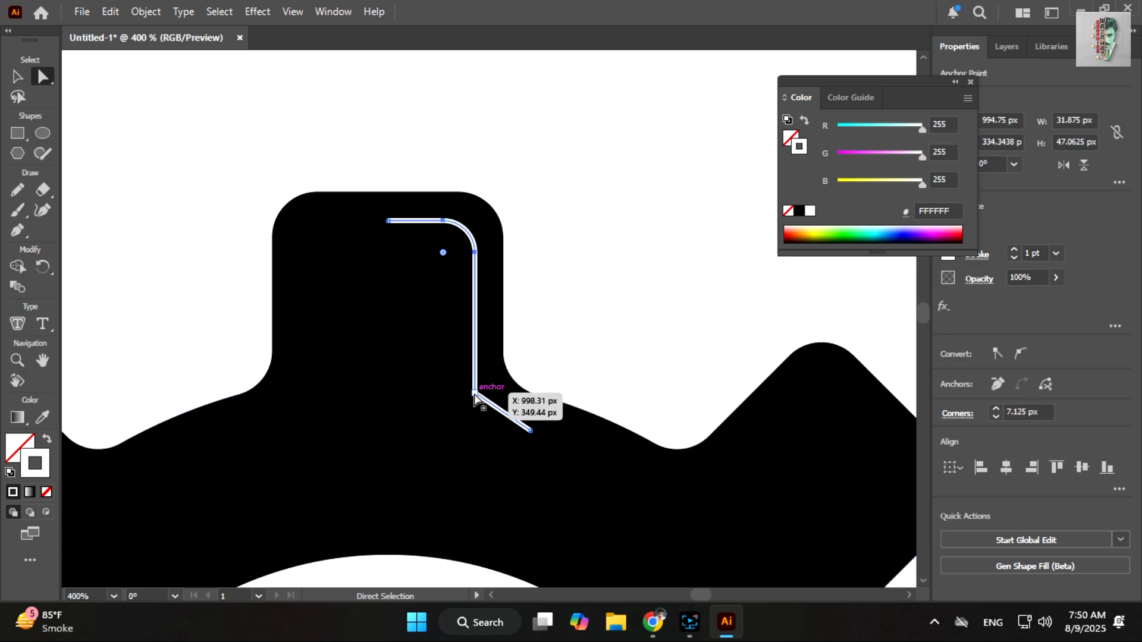
drag(488, 385, 520, 369)
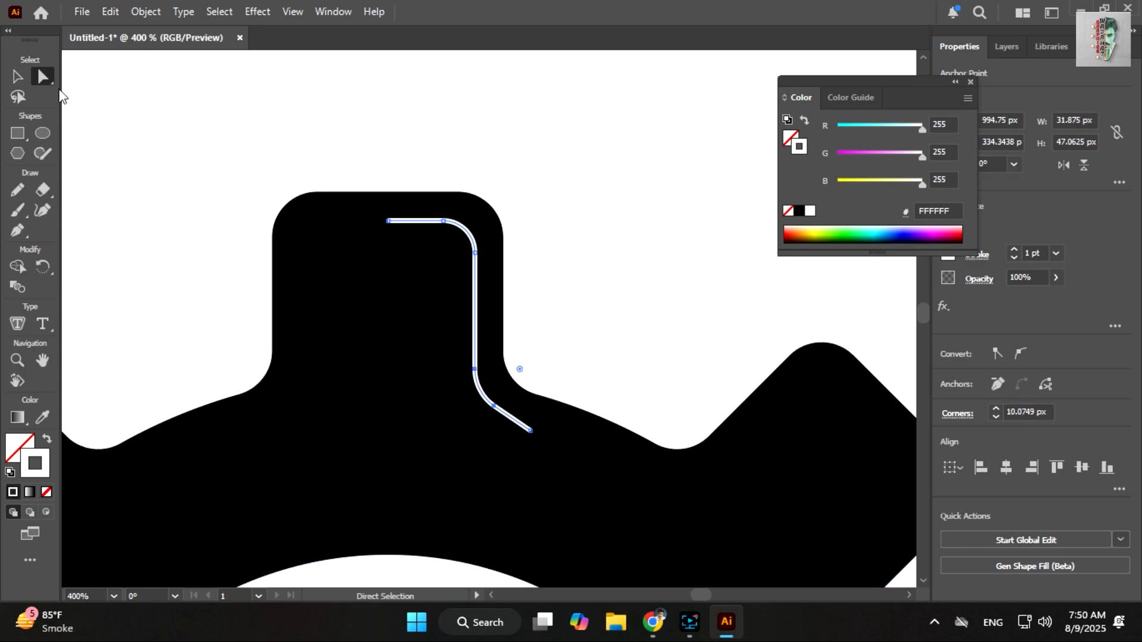
Apply the lens-shaped width profile tapering at both ends to the white path and set its stroke weight to 10 pt
click(22, 80)
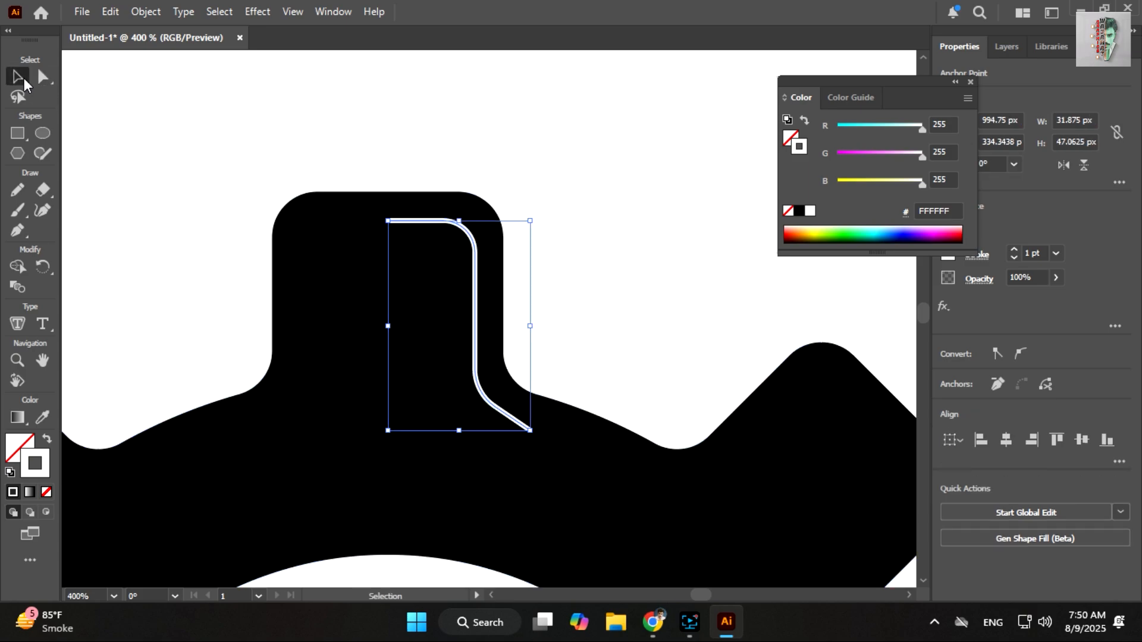
click(970, 82)
click(972, 255)
click(906, 515)
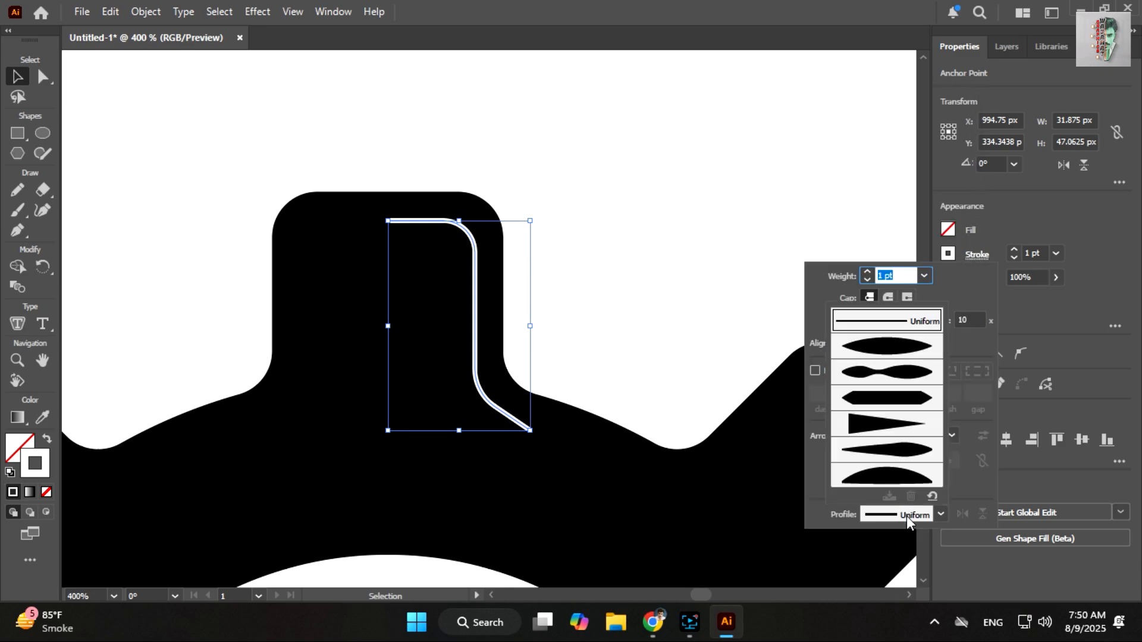
click(887, 349)
key(Up)
key(Up)
key(Up)
key(Up)
key(Up)
key(Up)
key(Up)
key(Up)
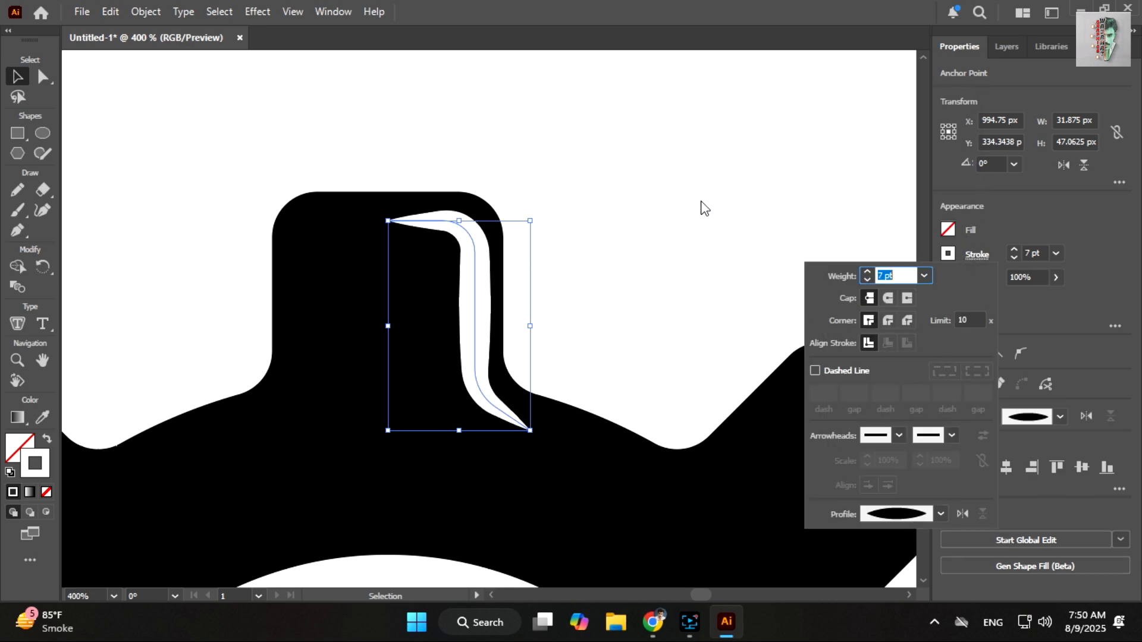
key(Up)
click(662, 224)
Nudge the white highlight 6 px left and 2 px down inside the tooth and expand its appearance into a filled shape
click(476, 293)
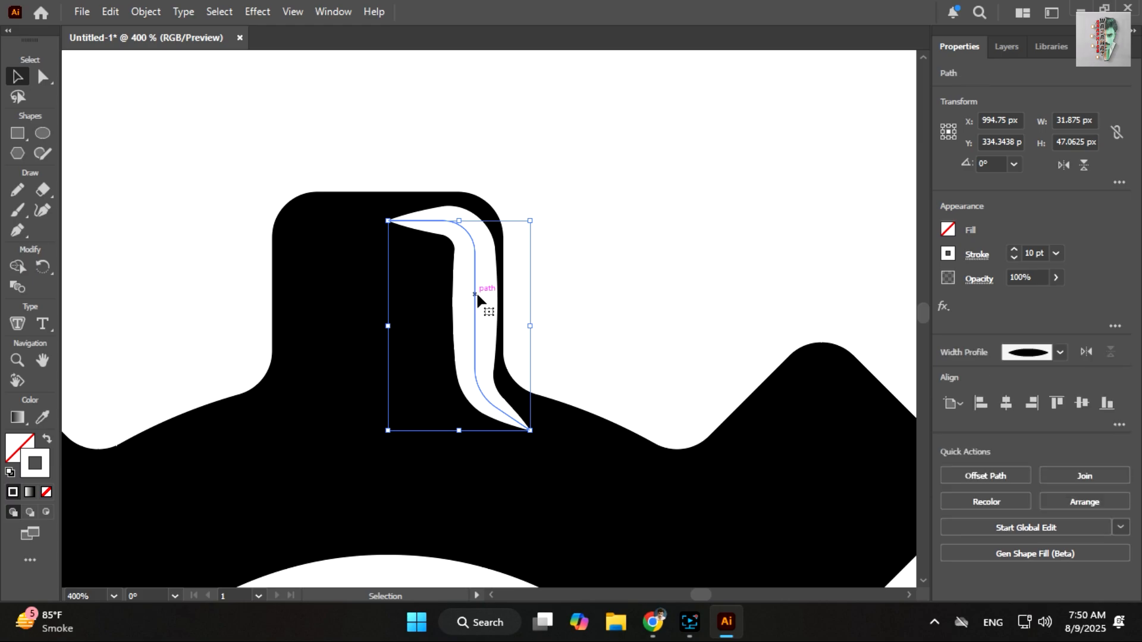
key(Left)
key(Left)
key(Left)
key(Left)
key(Down)
key(Down)
key(Left)
key(Left)
key(Left)
key(Left)
key(Left)
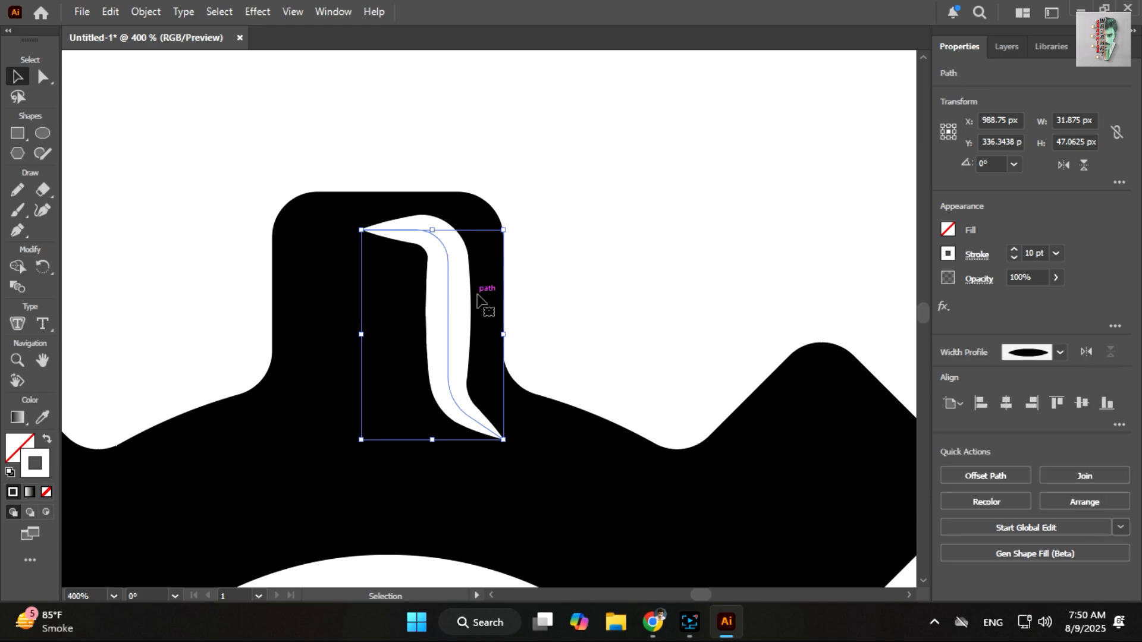
key(Down)
key(Down)
click(145, 12)
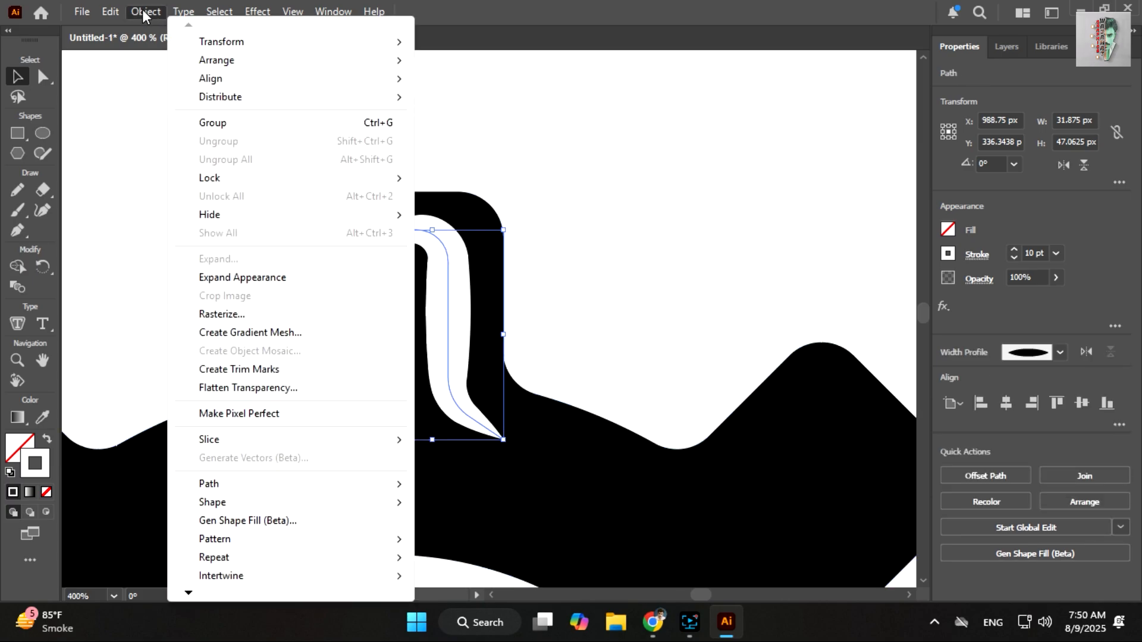
click(213, 276)
Rotate copies of the white highlight around the gear's centre in 45° increments so that every tooth has one
scroll(212, 275, down, 3)
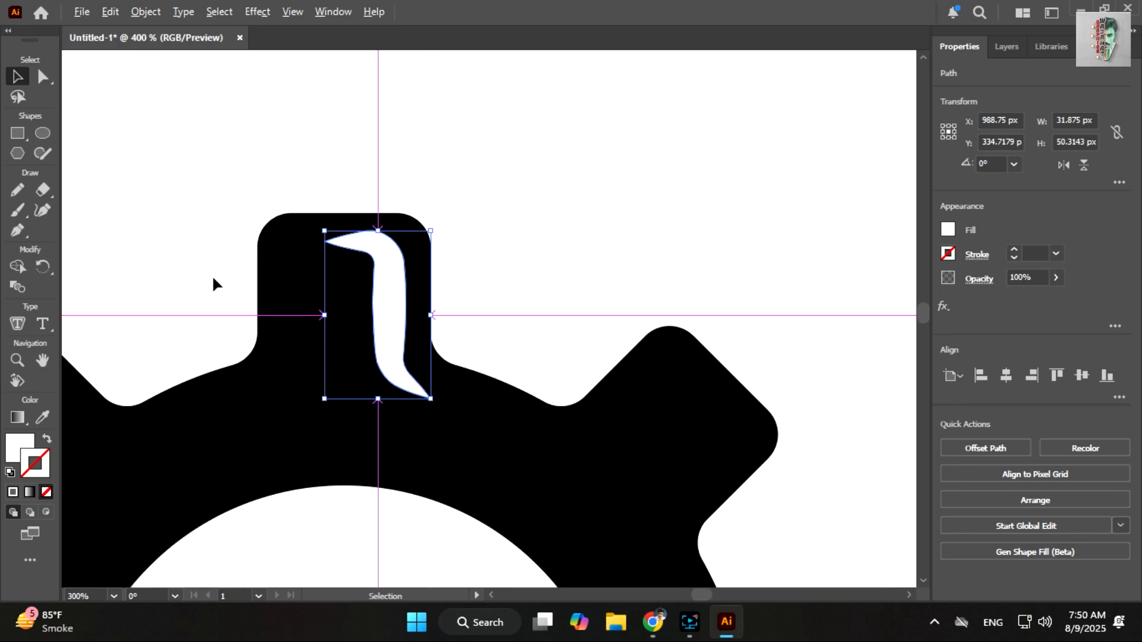
drag(268, 406, 431, 267)
scroll(363, 258, down, 1)
click(44, 268)
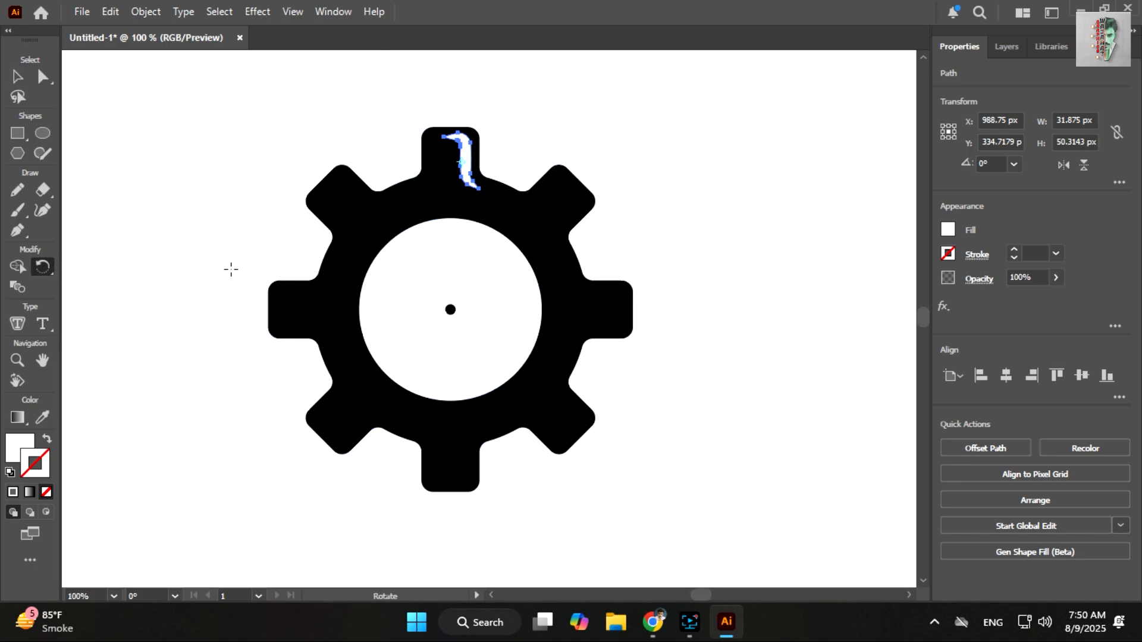
alt+click(450, 309)
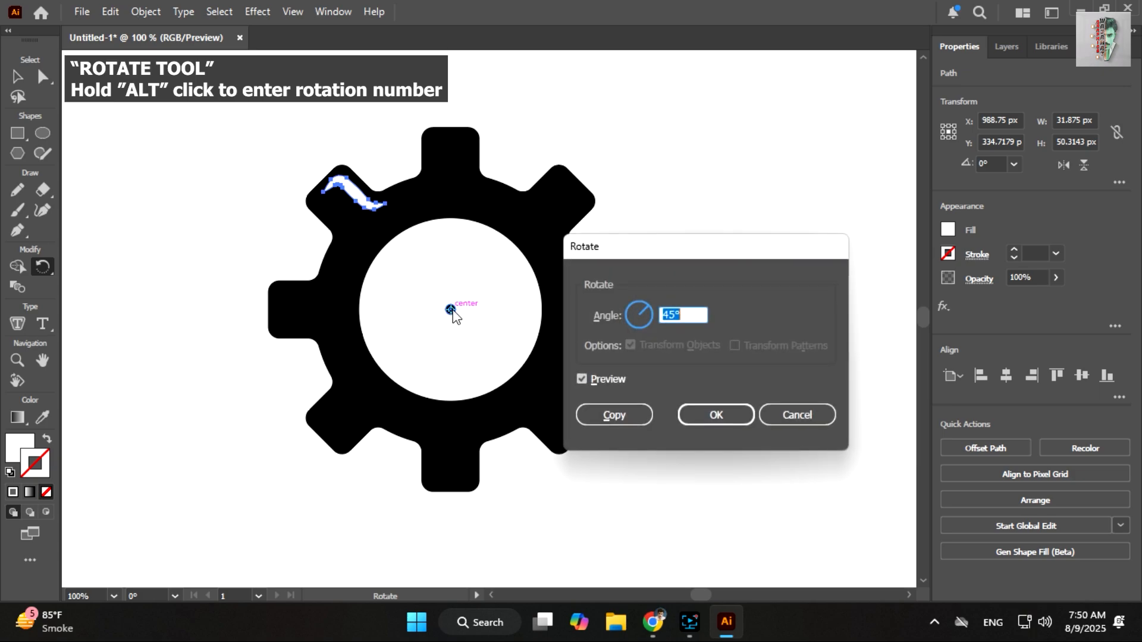
click(612, 415)
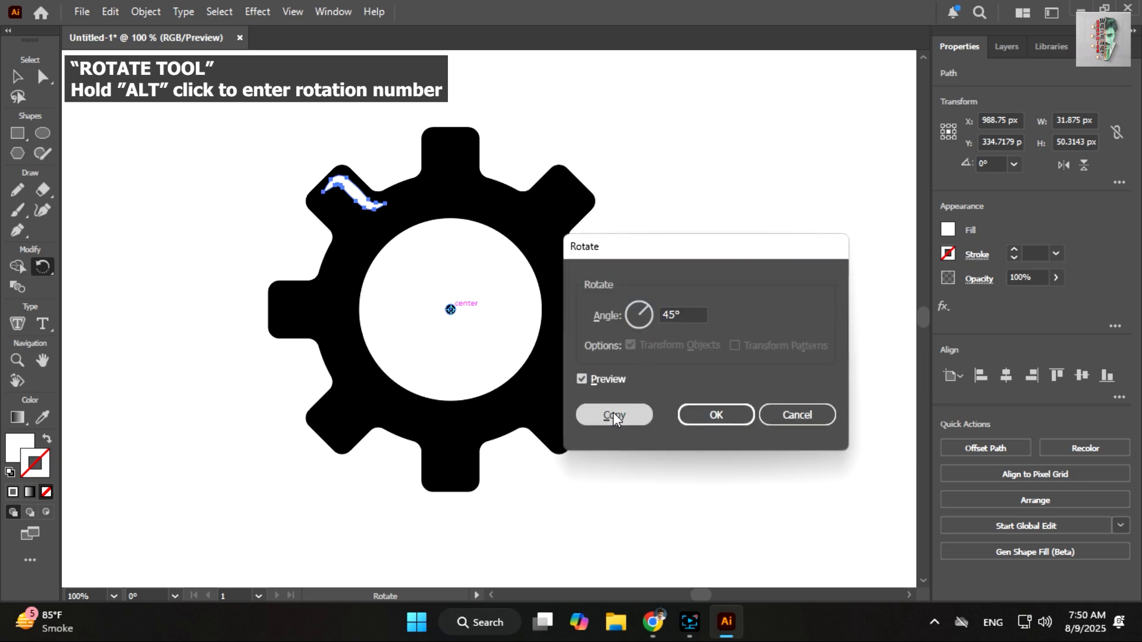
key(ctrl+d)
key(ctrl+d)
key(ctrl+d)
key(ctrl+d)
key(ctrl+d)
key(ctrl+d)
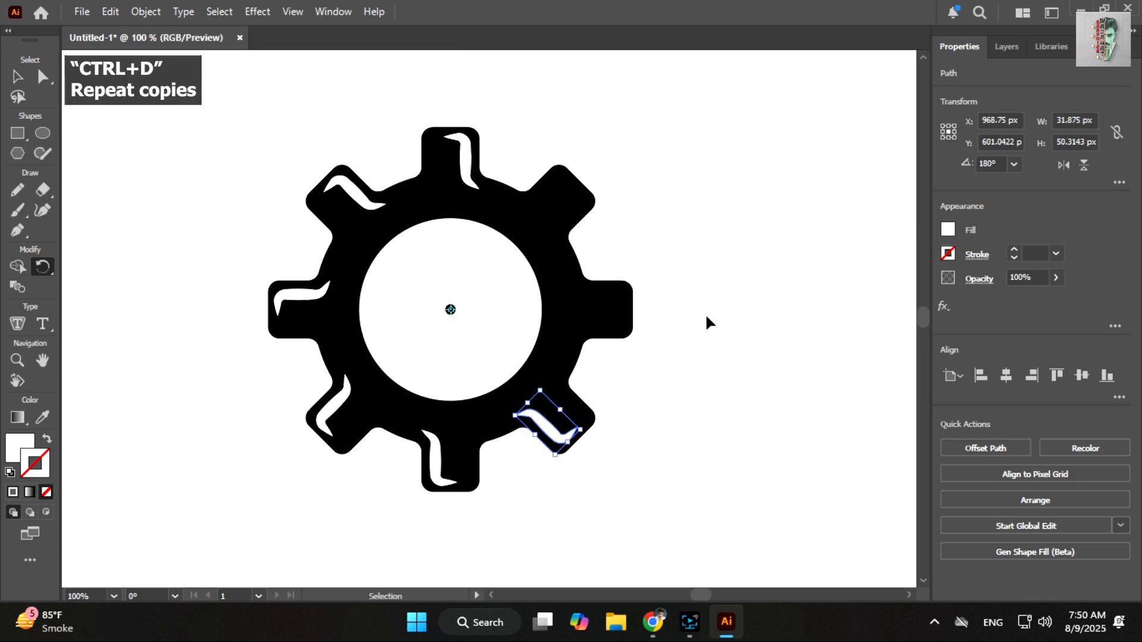
click(17, 76)
click(129, 109)
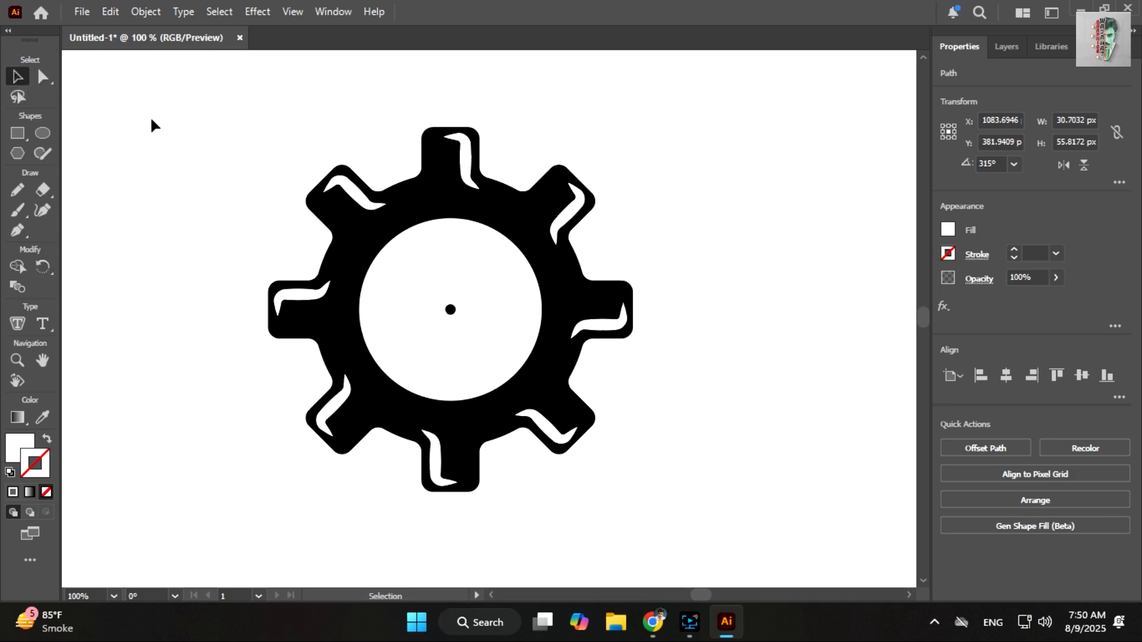
Delete the highlight on the top tooth and enlarge the small central circle from its centre to about 128 px
click(461, 157)
click(450, 310)
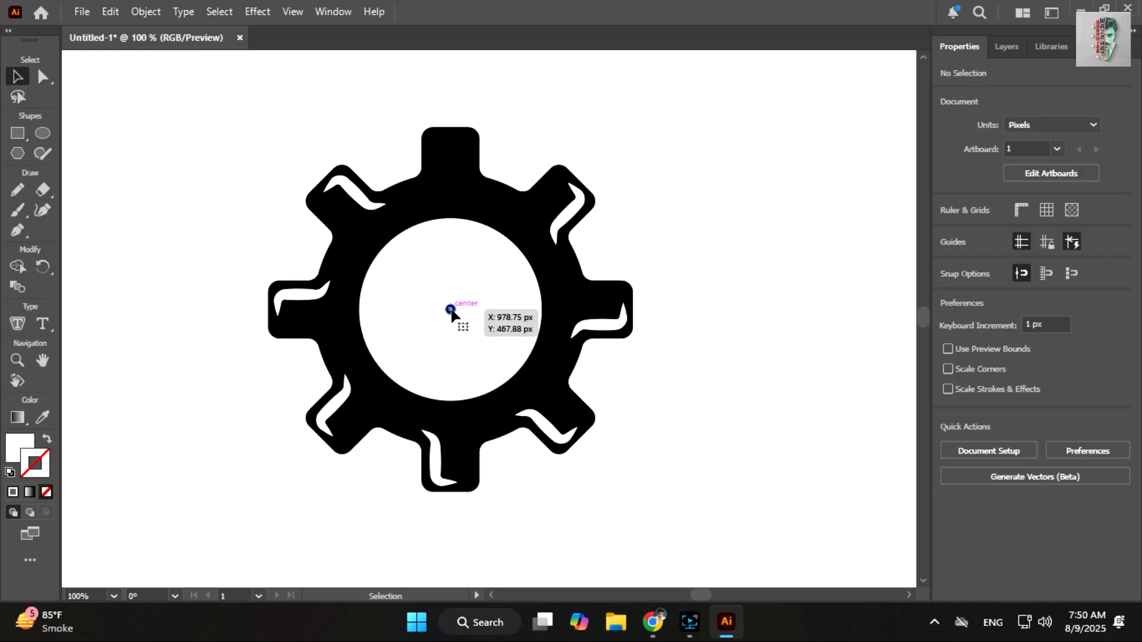
drag(456, 315, 520, 396)
Paste a copy of the central circle in front of it and shrink the copy from its centre to roughly half size
click(111, 12)
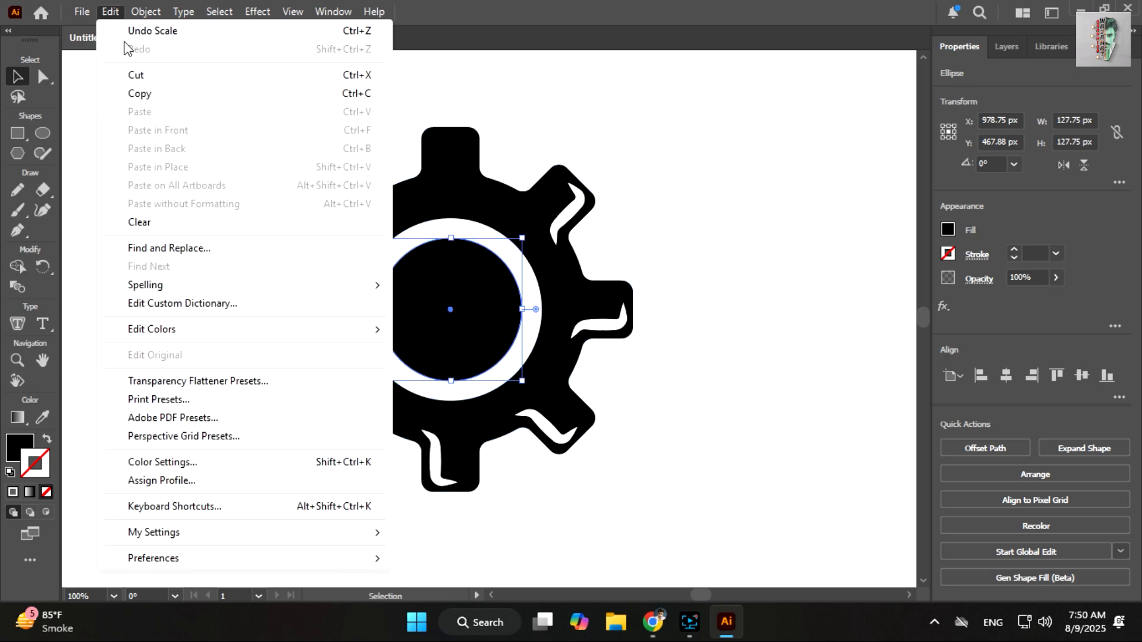
click(144, 95)
click(111, 11)
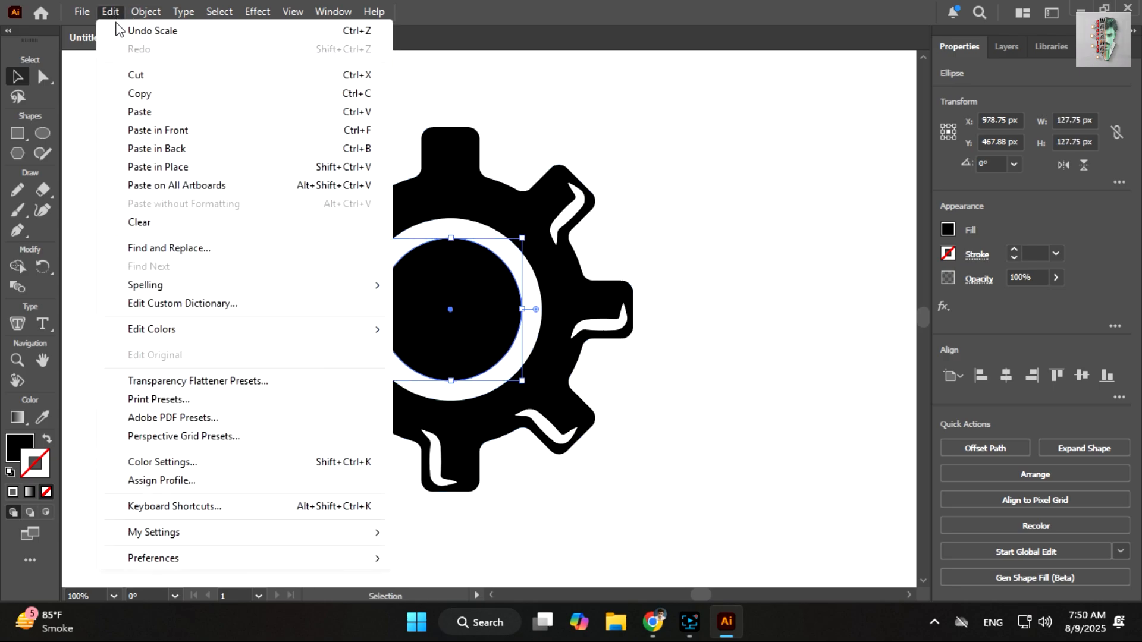
click(169, 133)
drag(379, 310, 417, 309)
Remove the small inner circle from the larger central circle with Shape Builder so that it becomes a ring
shift+click(413, 308)
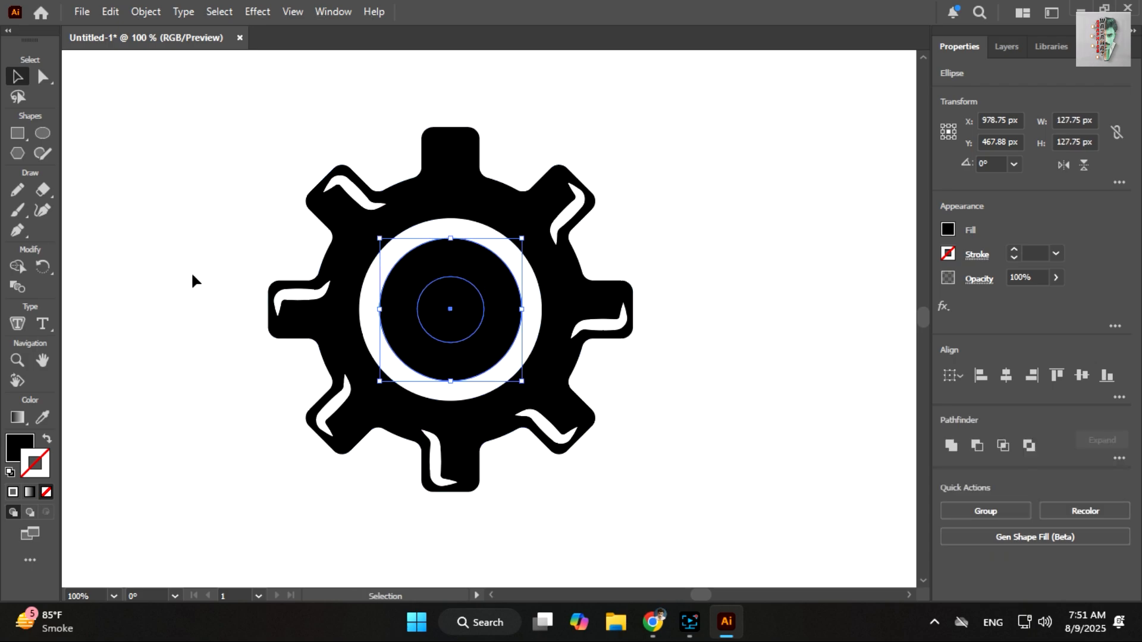
click(18, 267)
alt+click(450, 309)
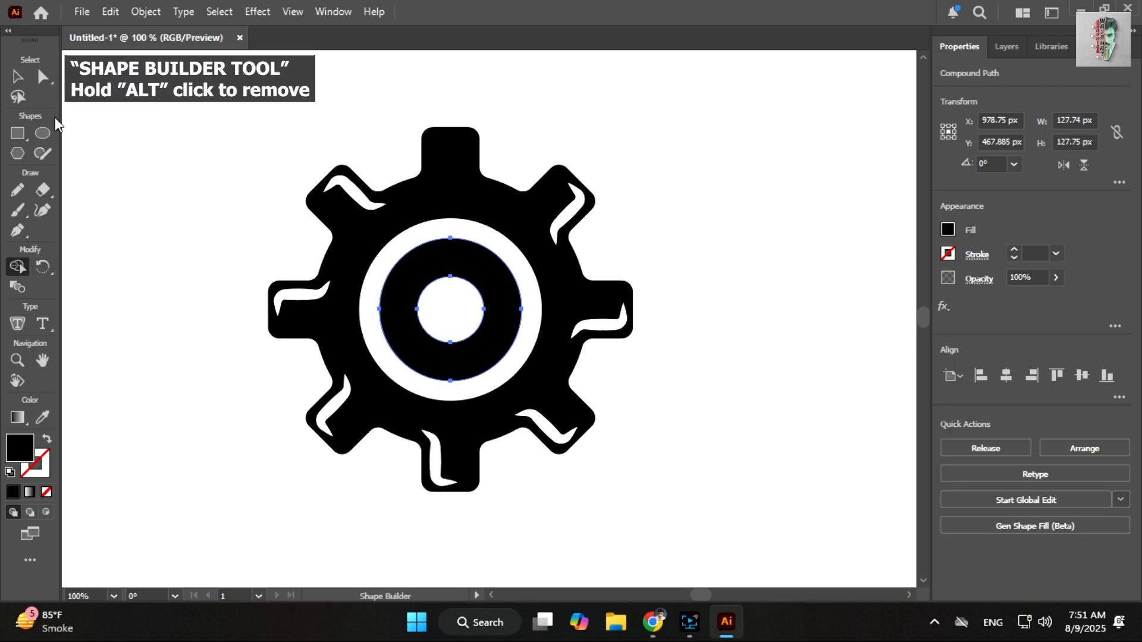
Select the whole gear graphic, scale it down to about 222 px wide and move it lower on the canvas
click(20, 84)
scroll(195, 168, down, 1)
drag(199, 159, 228, 211)
drag(225, 175, 534, 416)
drag(393, 195, 440, 348)
click(324, 291)
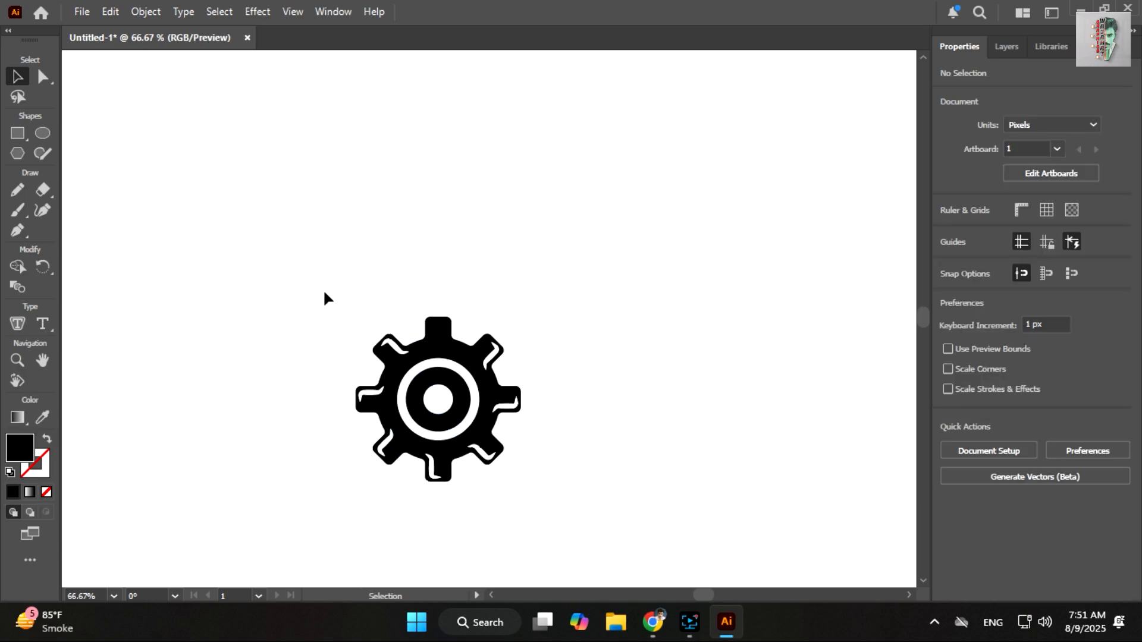
Draw a circle from the gear's centre matching the central ring's outer diameter and move it straight up above the gear
click(41, 134)
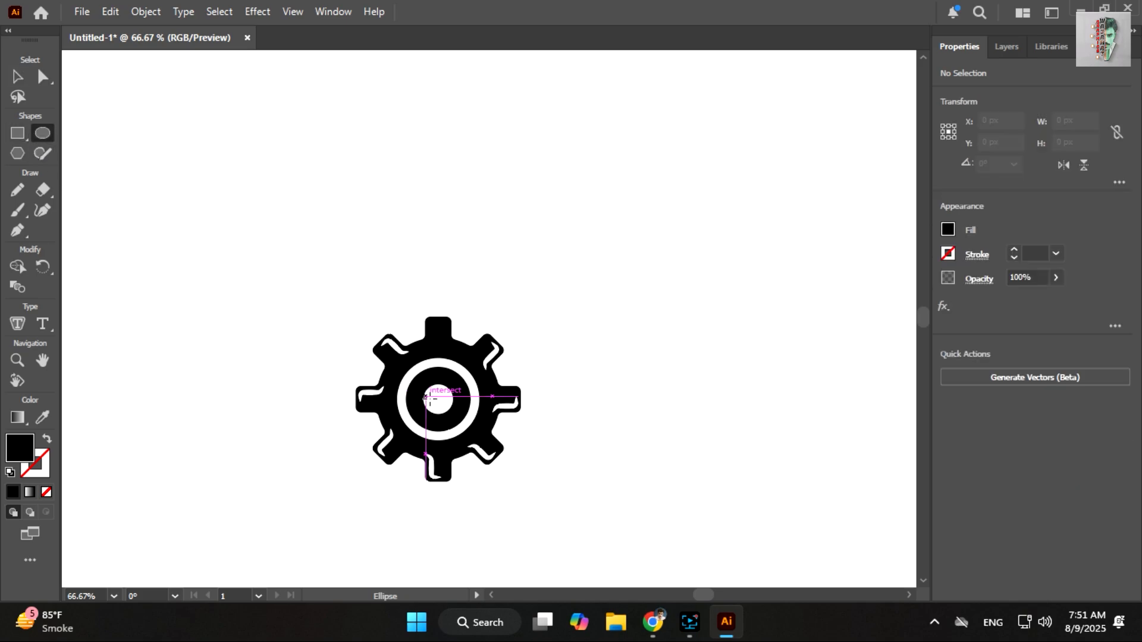
drag(438, 400, 440, 273)
click(80, 238)
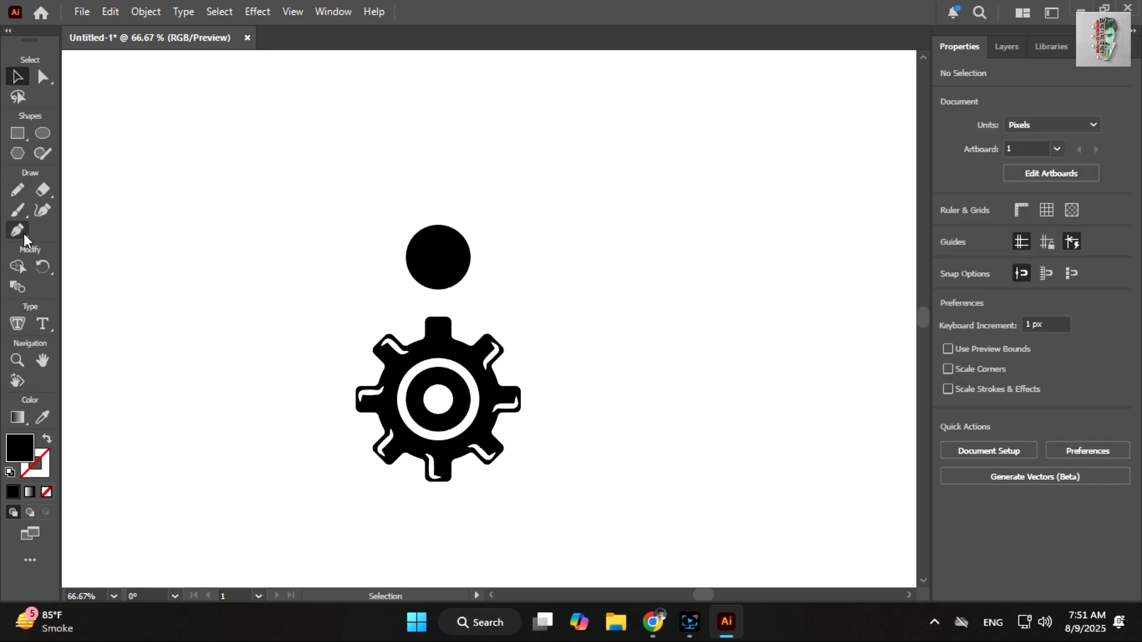
Create a six-sided polygon with a 50 px radius beside the circle and rotate it so that a corner points up
click(17, 153)
click(248, 237)
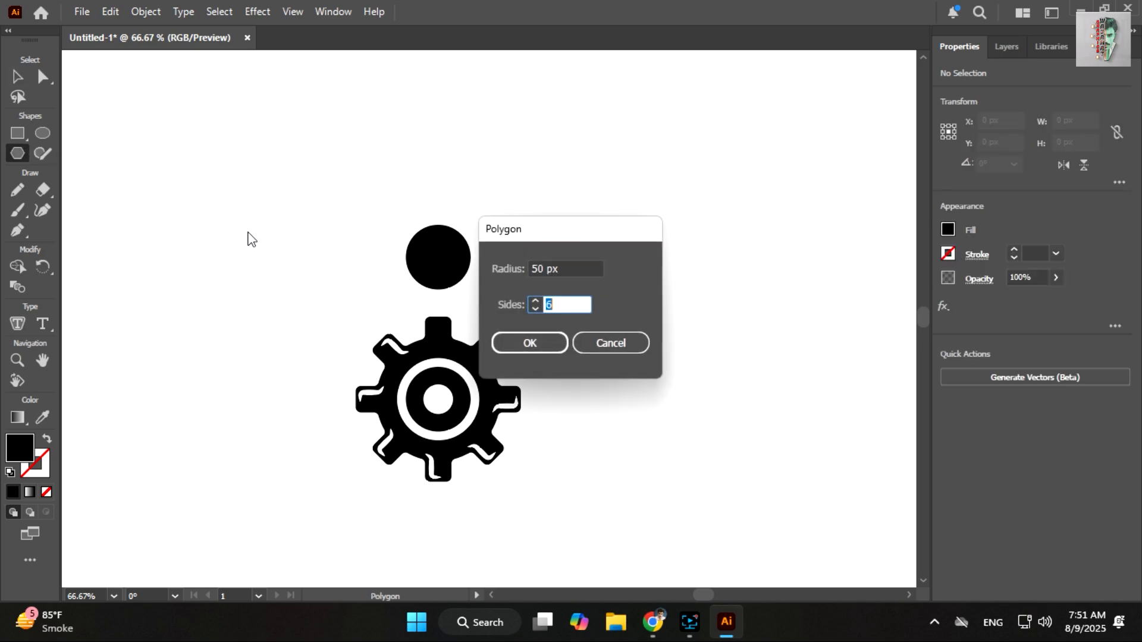
click(529, 343)
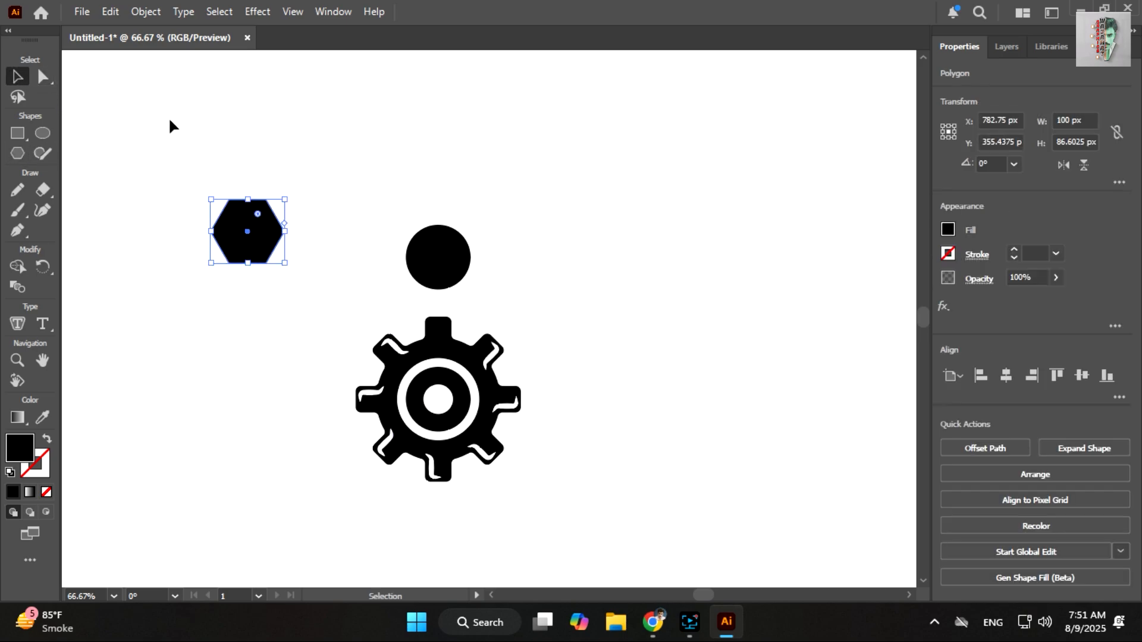
drag(287, 191, 297, 218)
Stretch the hexagon vertically by moving only its three lower anchor points down about 20 px
click(42, 76)
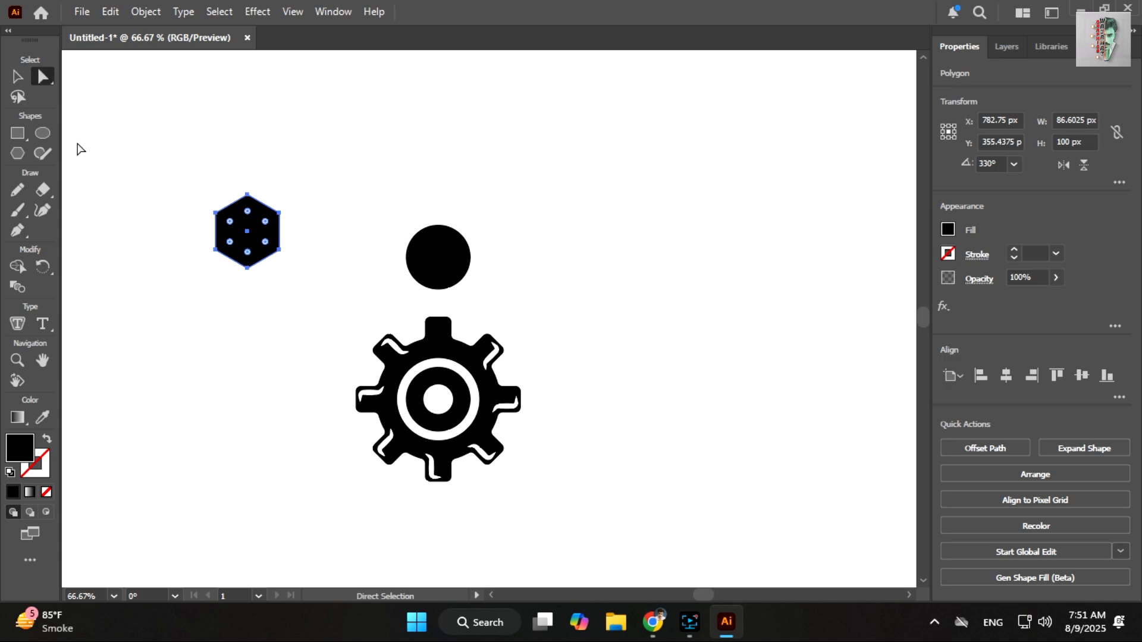
key(Down)
key(Down)
key(Down)
key(Down)
key(Down)
key(Down)
key(Down)
key(Down)
key(Down)
key(Down)
key(Down)
key(Down)
key(Down)
key(Down)
key(Down)
key(Down)
key(Down)
key(Down)
key(Down)
key(Down)
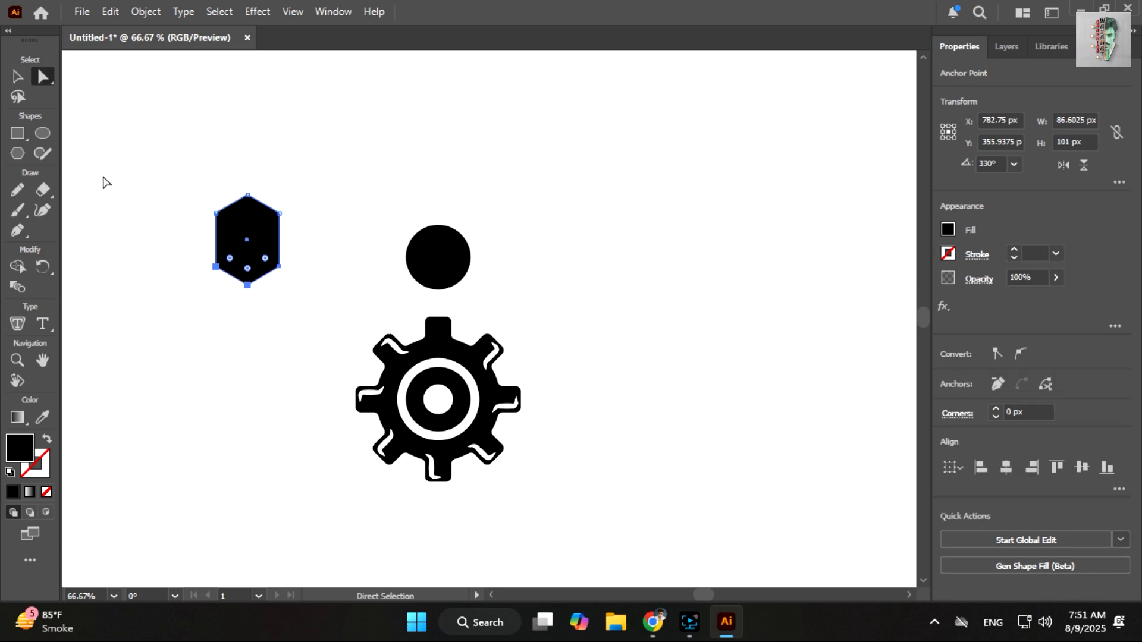
Align the stretched hexagon and the black circle on their horizontal centres so that they overlap
click(16, 76)
drag(430, 257, 431, 258)
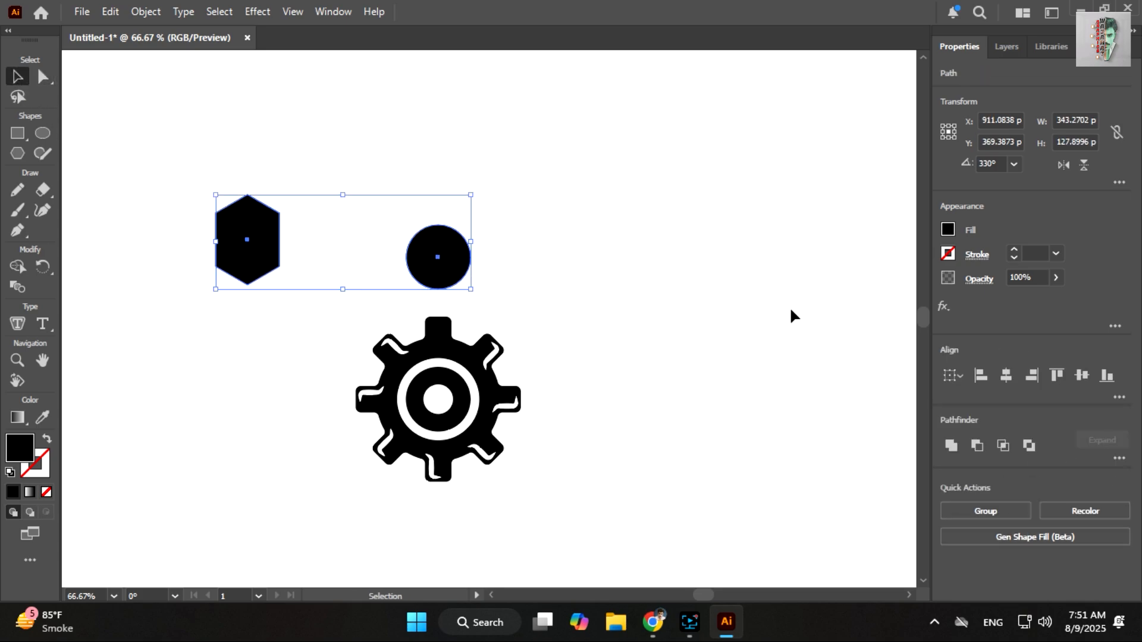
click(999, 371)
alt+scroll(335, 224, up, 3)
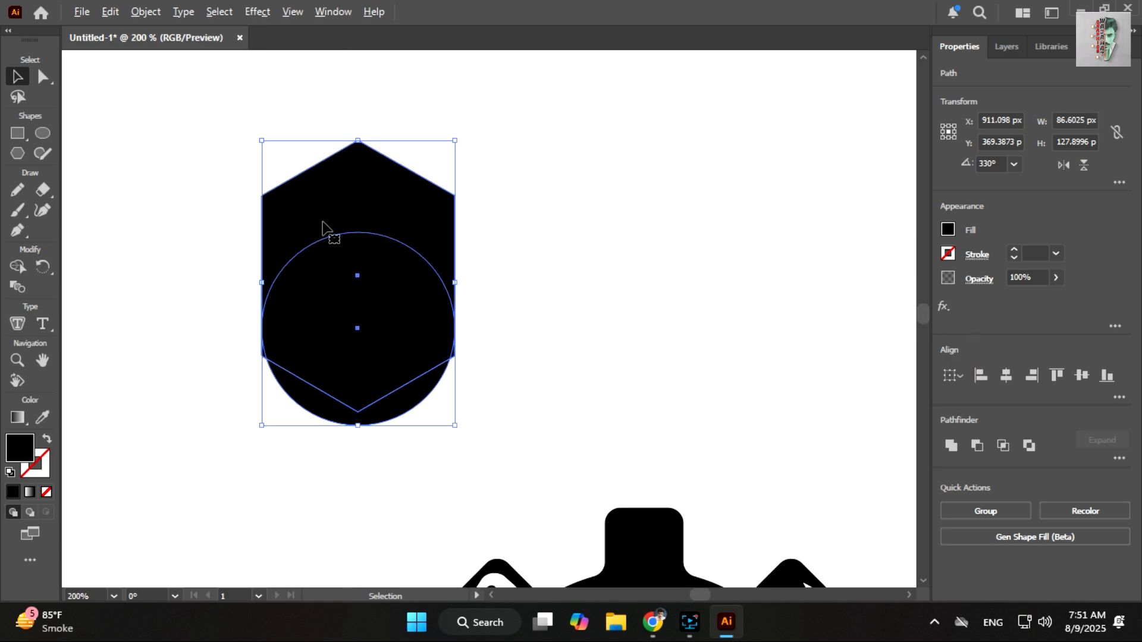
Scale the hexagon down to about 51 × 72 px and centre it over the upper part of the circle, its tip protruding
key(ctrl+shift+a)
click(330, 207)
drag(324, 120, 346, 224)
drag(366, 294, 346, 254)
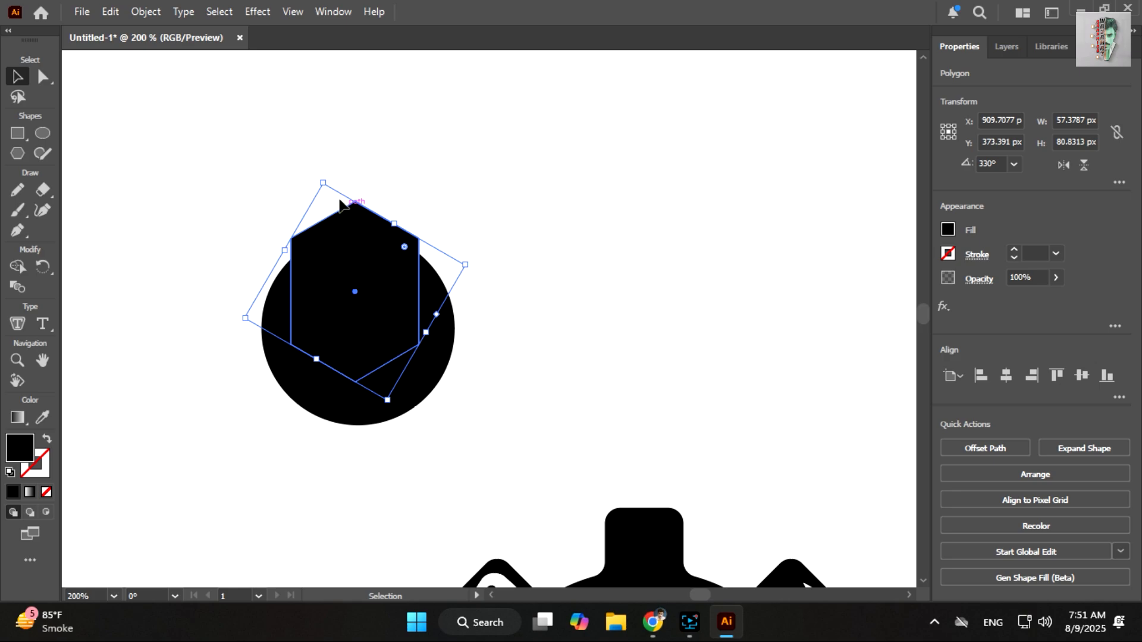
shift+drag(323, 183, 347, 276)
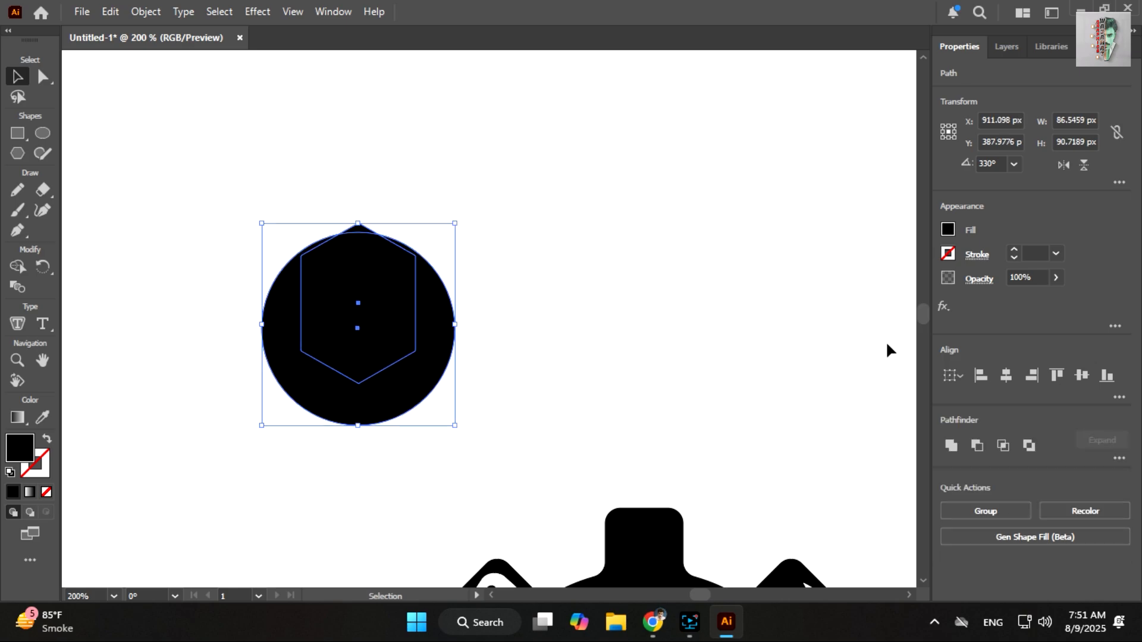
click(395, 311)
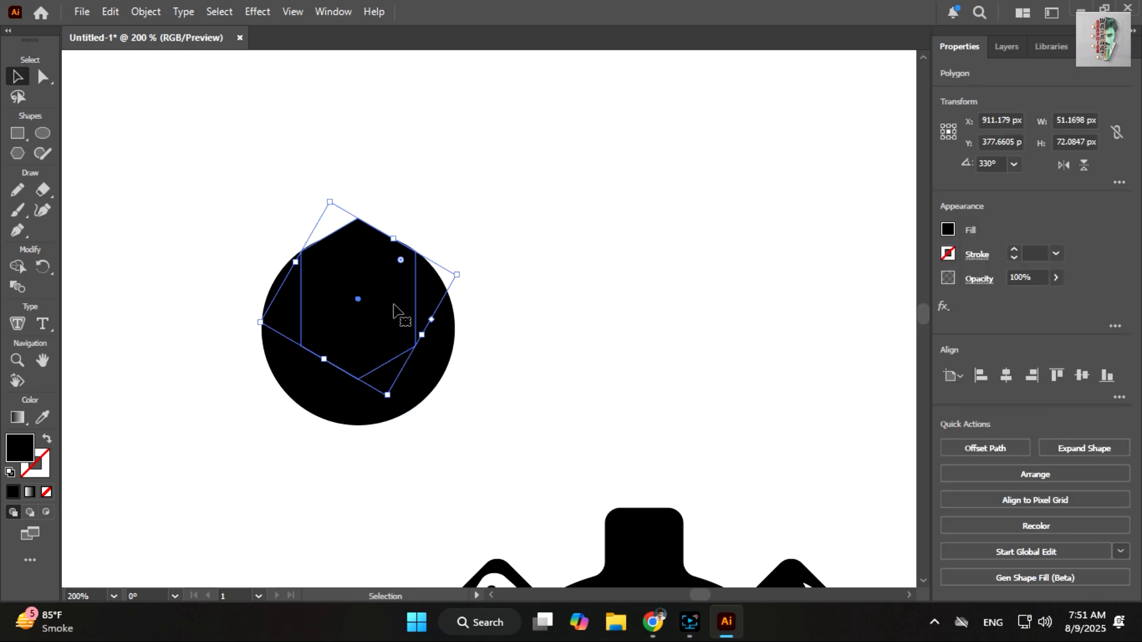
Fill the hexagon with white sampled from the empty canvas
click(42, 417)
click(122, 336)
click(17, 76)
click(141, 166)
Cut the hexagon out of the circle with Shape Builder and centre the resulting wrench head above the gear
key(ctrl+minus)
drag(173, 164, 261, 296)
click(18, 266)
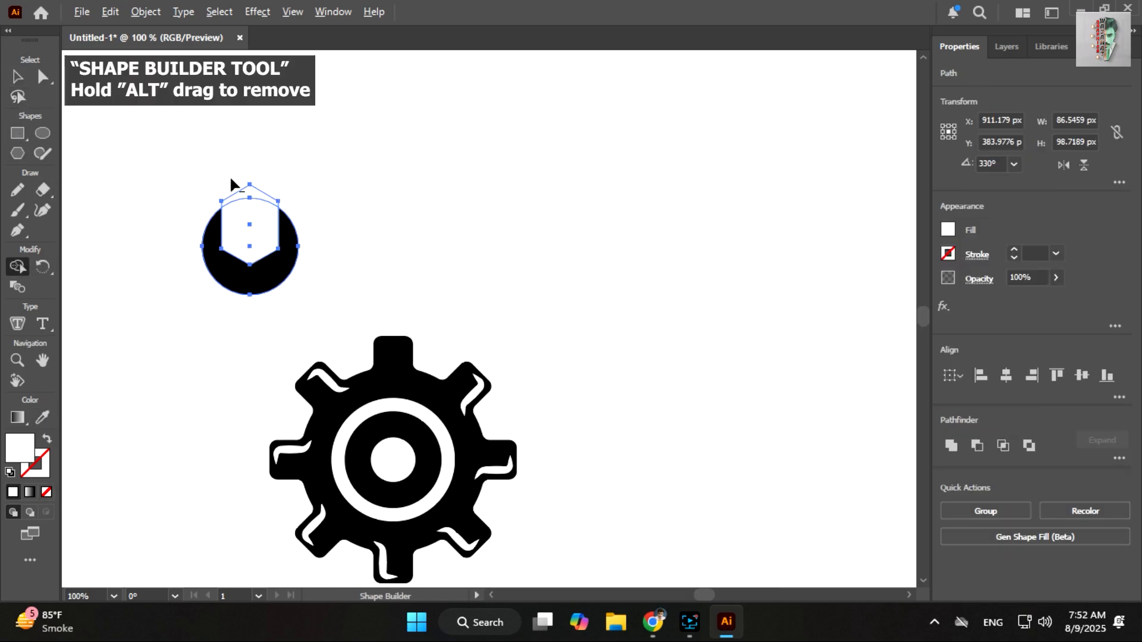
alt+click(235, 223)
click(17, 76)
click(98, 115)
drag(237, 278, 376, 275)
click(261, 288)
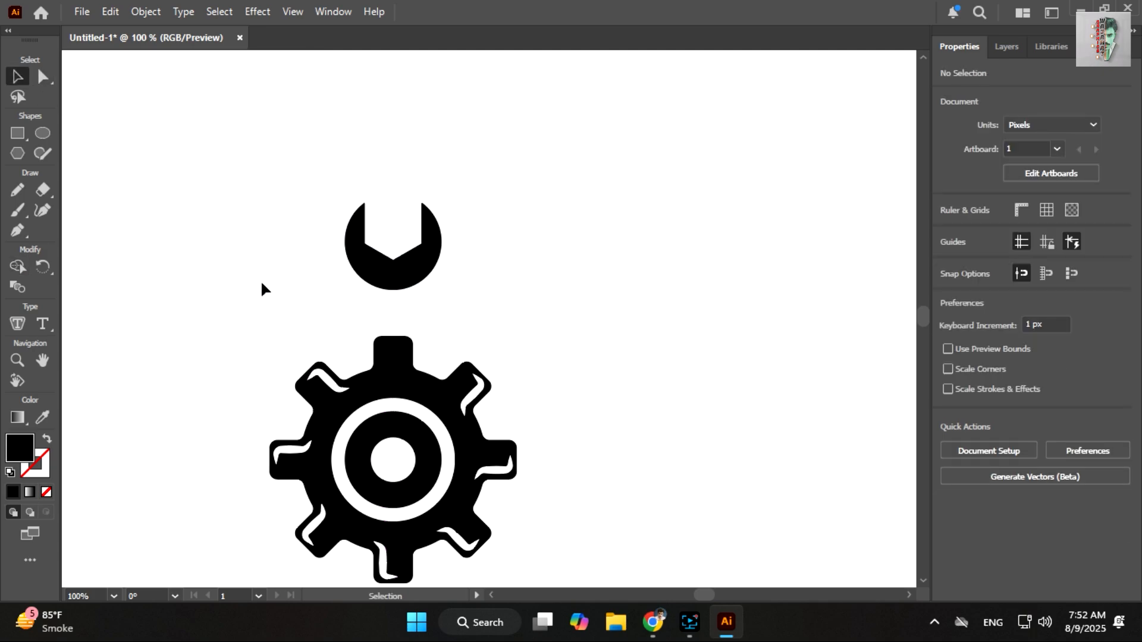
Draw a rectangle about 44 × 139 px as the handle between the wrench head and the gear's central ring
key(space)
drag(270, 294, 260, 262)
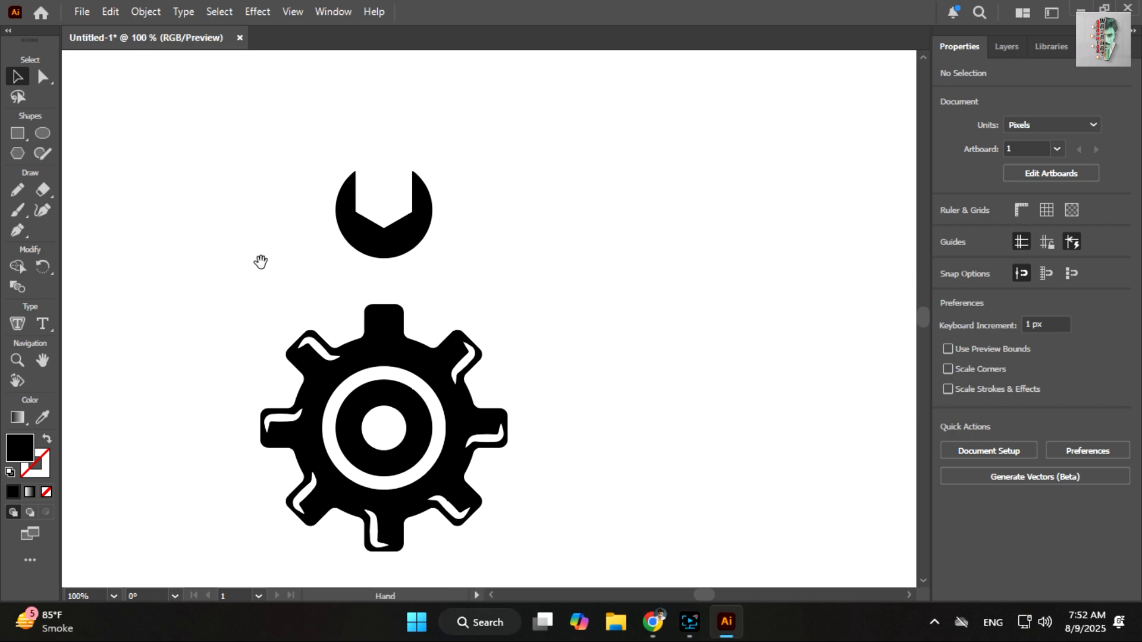
click(18, 133)
drag(358, 241, 407, 394)
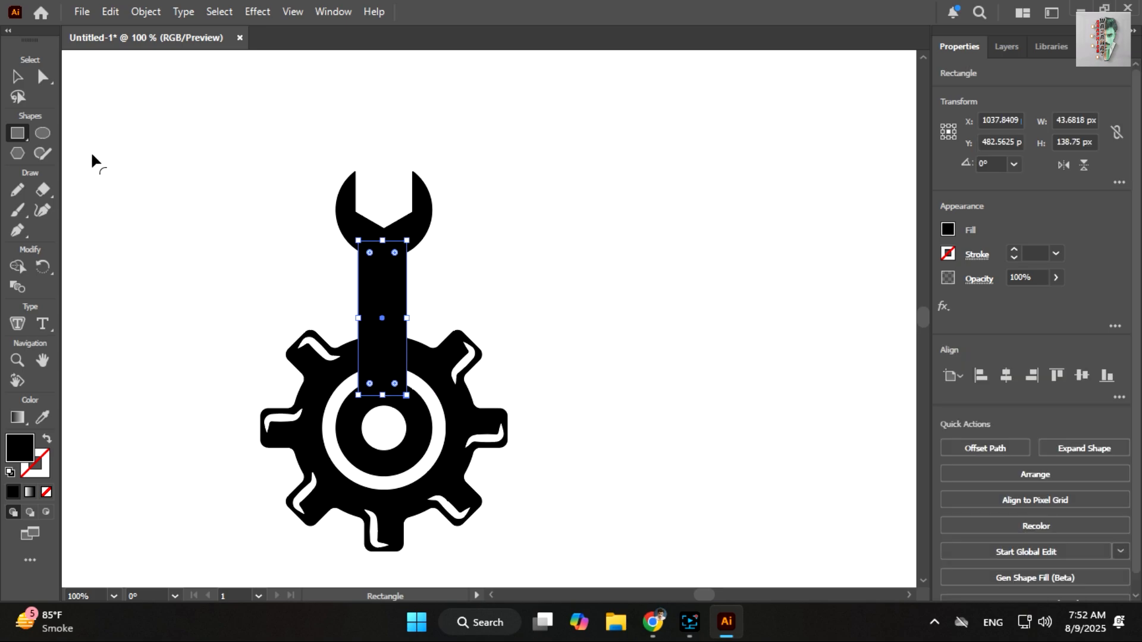
Align the wrench head, handle and central ring on their horizontal centres and unite them into one shape
shift+click(339, 232)
shift+click(354, 423)
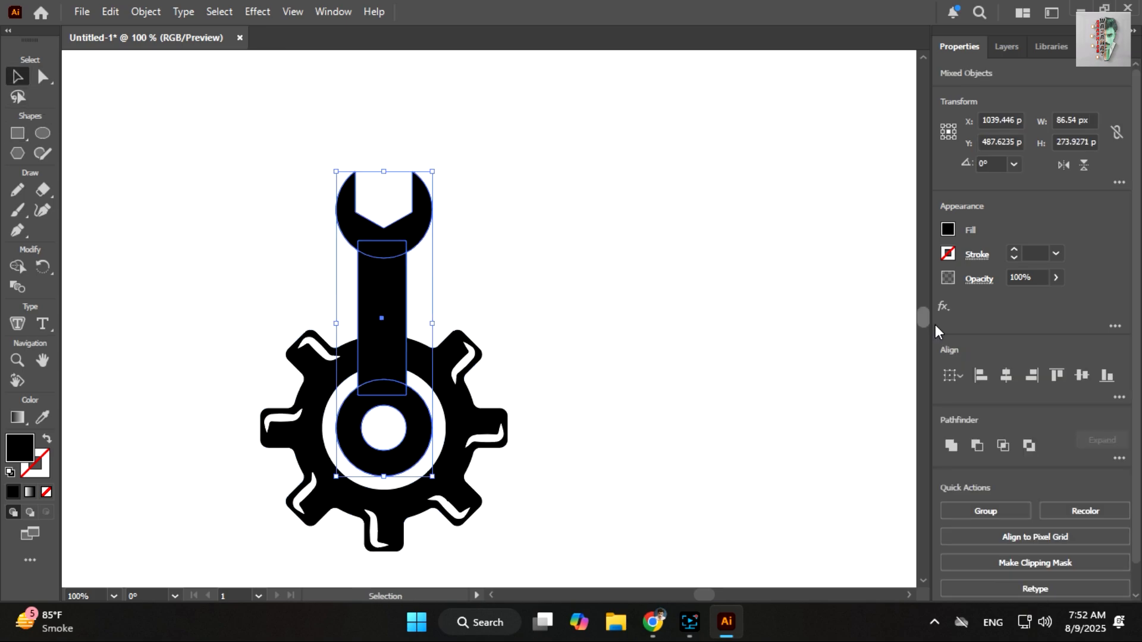
click(1005, 375)
click(949, 446)
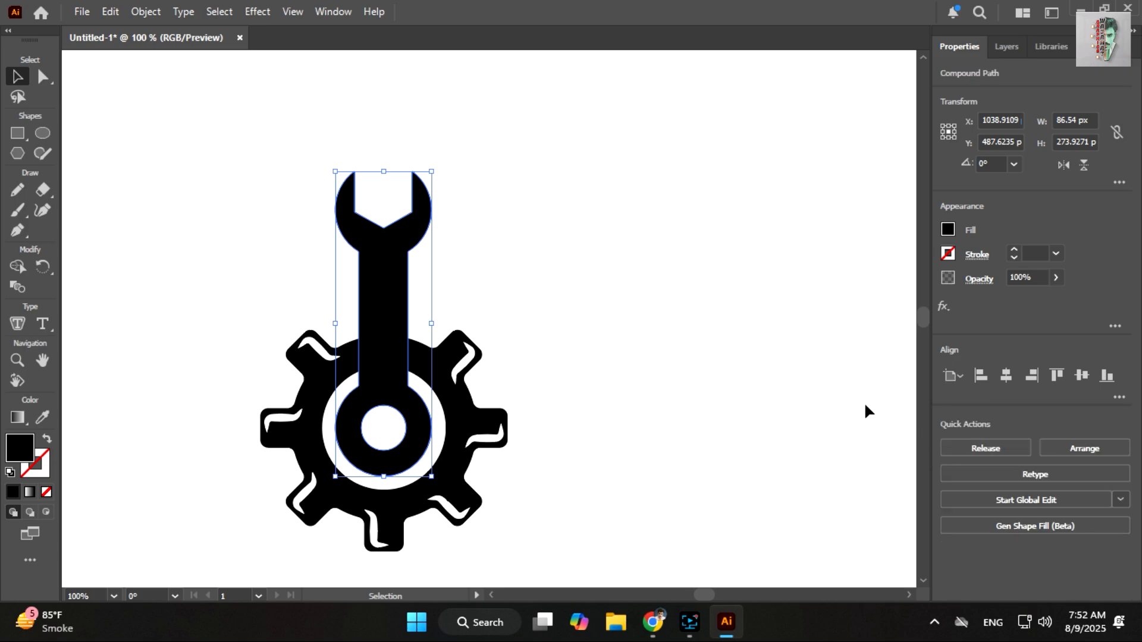
Make a small copy of the gear without highlights and place it to the right of the wrench handle
alt+scroll(401, 407, up, 1)
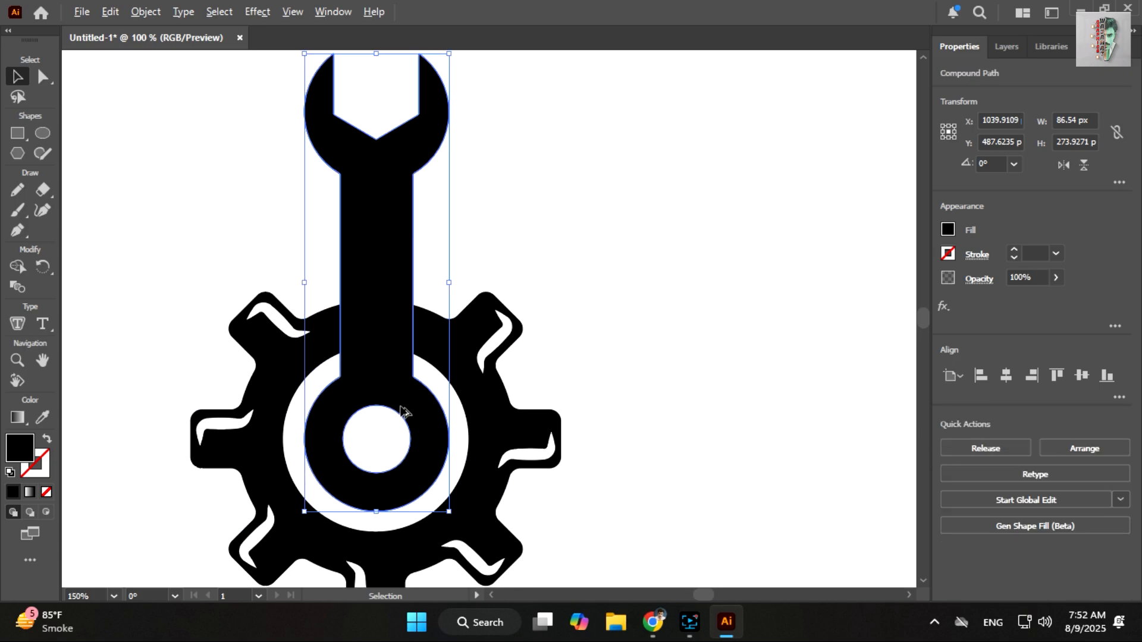
drag(388, 375, 669, 226)
alt+scroll(237, 219, down, 1)
click(236, 219)
drag(739, 259, 416, 237)
Place two progressively smaller gear copies one above the other to the left of the wrench handle and nudge the smallest into position
drag(416, 236, 266, 236)
drag(220, 183, 263, 178)
key(Up)
key(Right)
key(Right)
key(Right)
key(Right)
click(222, 179)
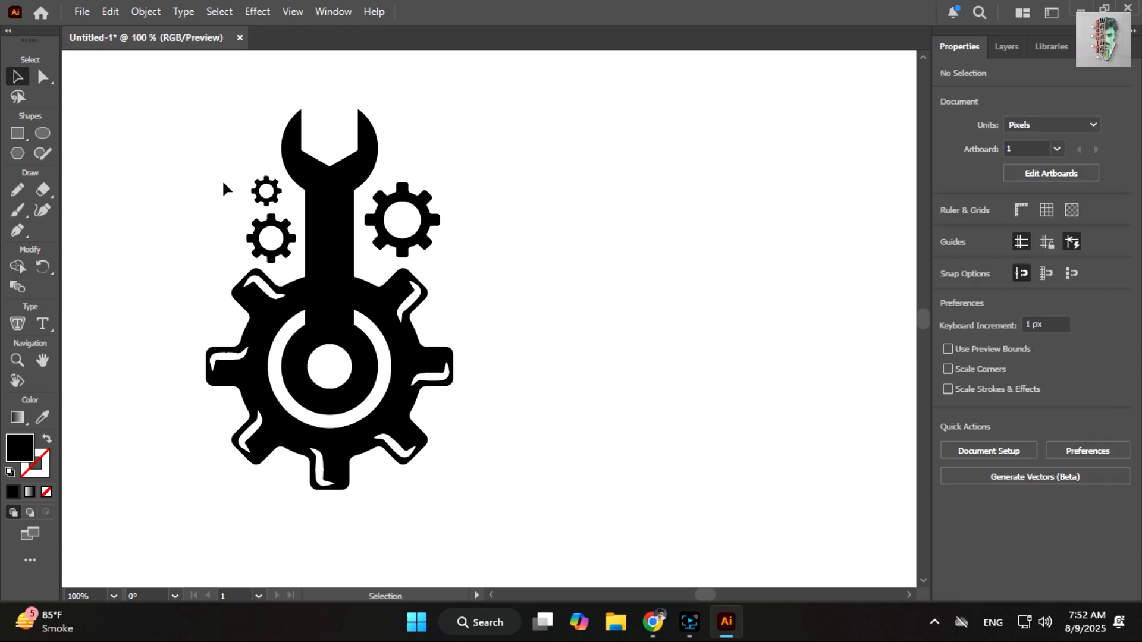
Offset the wrench path outward by 12 px with miter joins and a miter limit of 4
click(328, 250)
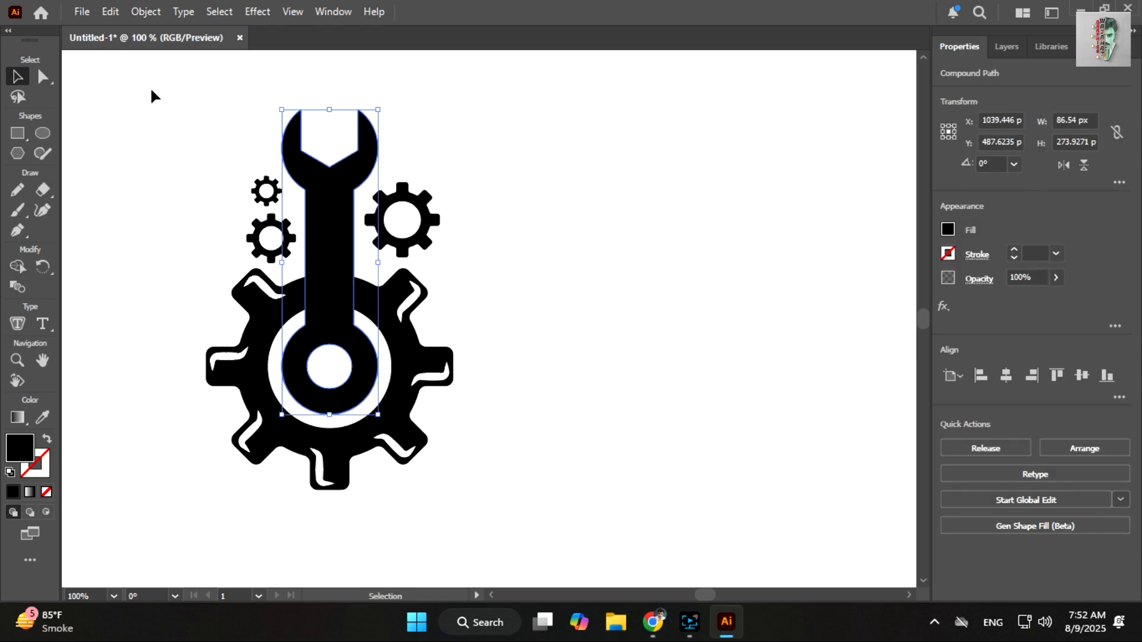
click(144, 12)
mouse_move(226, 485)
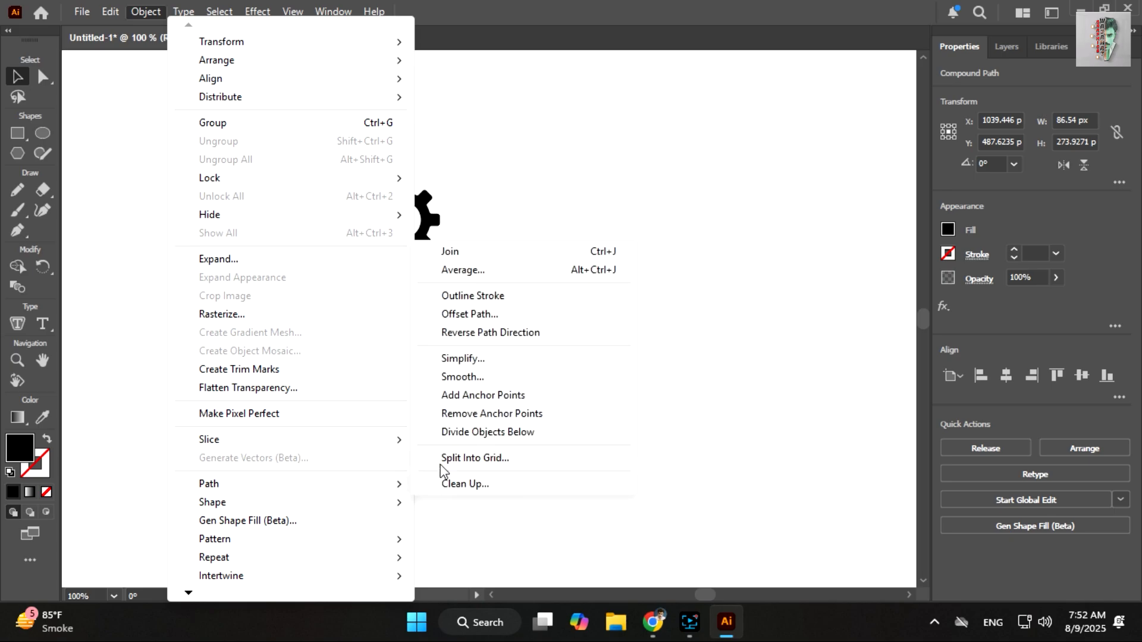
click(445, 316)
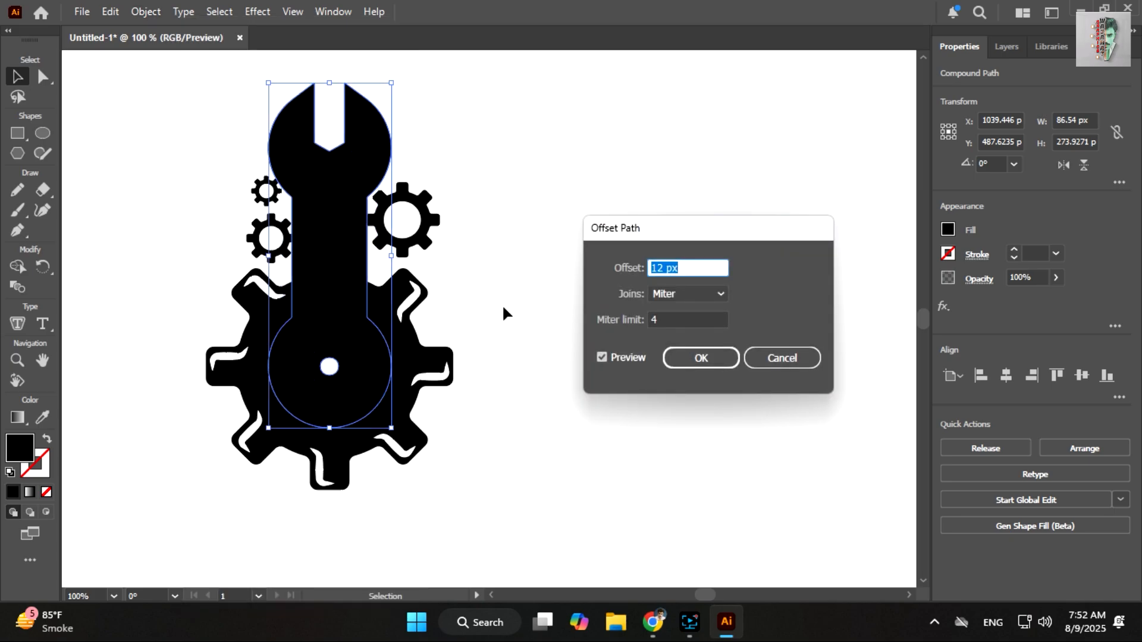
key(Return)
Use Shape Builder to remove the offset outline around the wrench from the large gear and merge the wrench areas
drag(293, 372, 332, 389)
click(18, 266)
alt+scroll(308, 343, up, 1)
alt+drag(290, 220, 302, 305)
alt+click(388, 262)
alt+click(340, 360)
drag(347, 289, 344, 305)
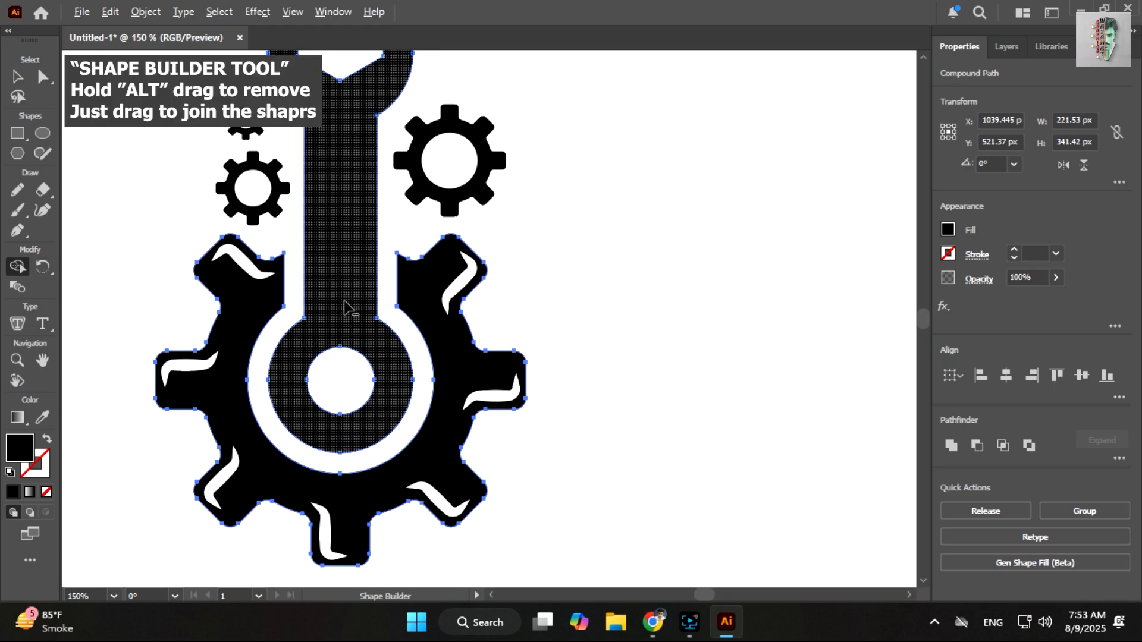
alt+scroll(344, 306, down, 1)
key(v)
click(134, 128)
Fill the wrench with orange FF8500
alt+scroll(134, 128, down, 1)
drag(147, 143, 273, 166)
click(373, 250)
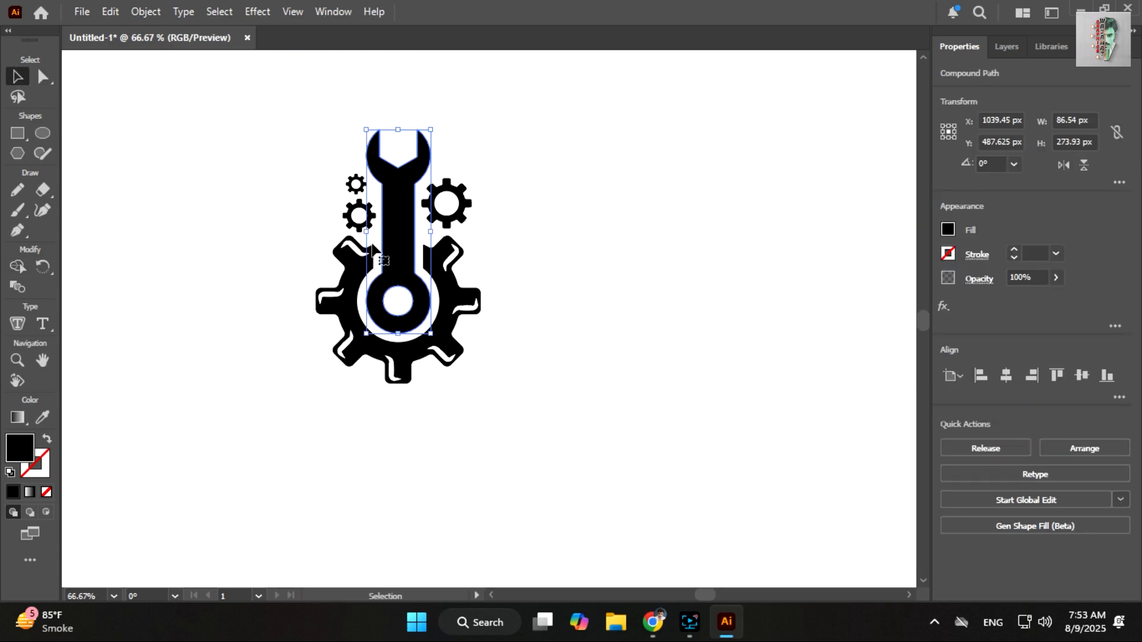
double_click(17, 455)
text(AA5F0E)
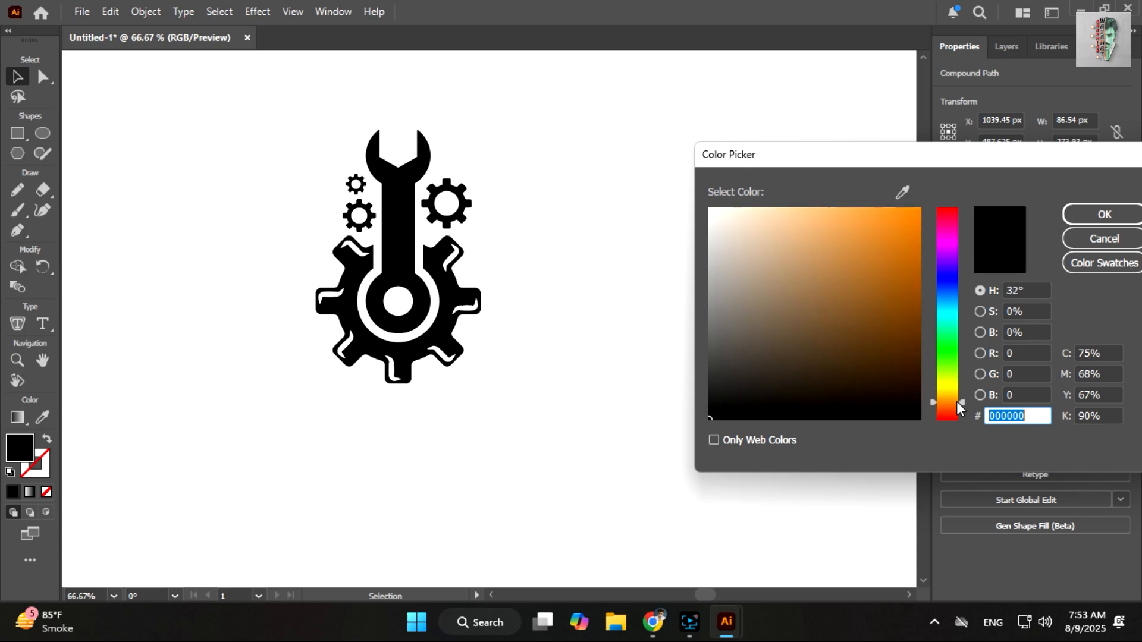
drag(903, 279, 958, 155)
click(1083, 220)
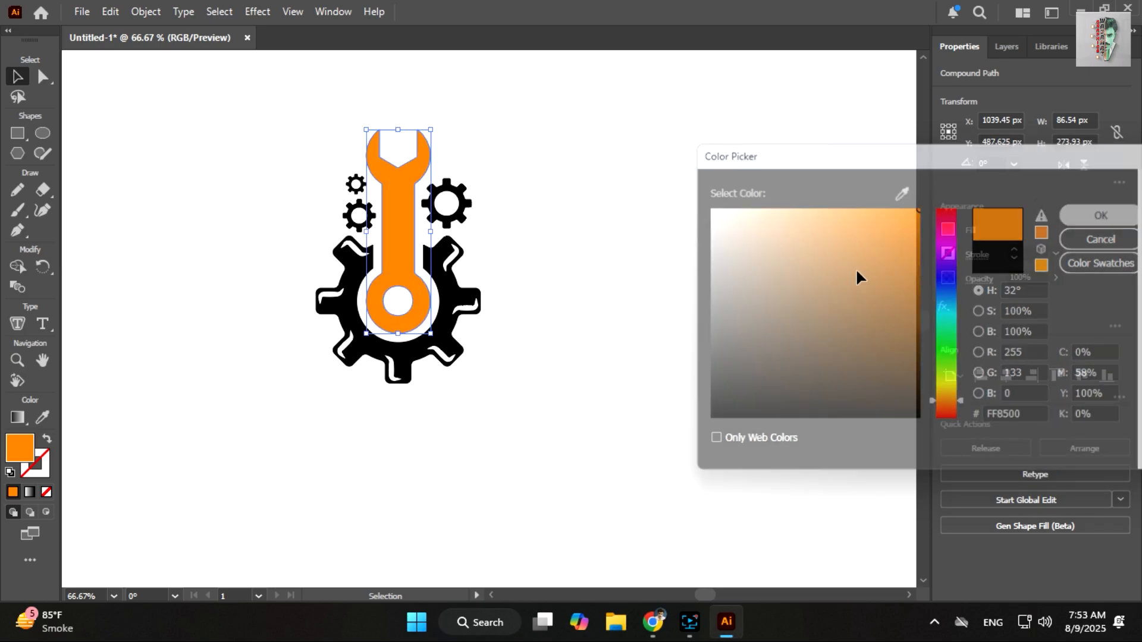
click(65, 326)
Add the text HANDYMAN below the gear, enlarge it to about 98.86 pt and centre it under the graphic
click(42, 324)
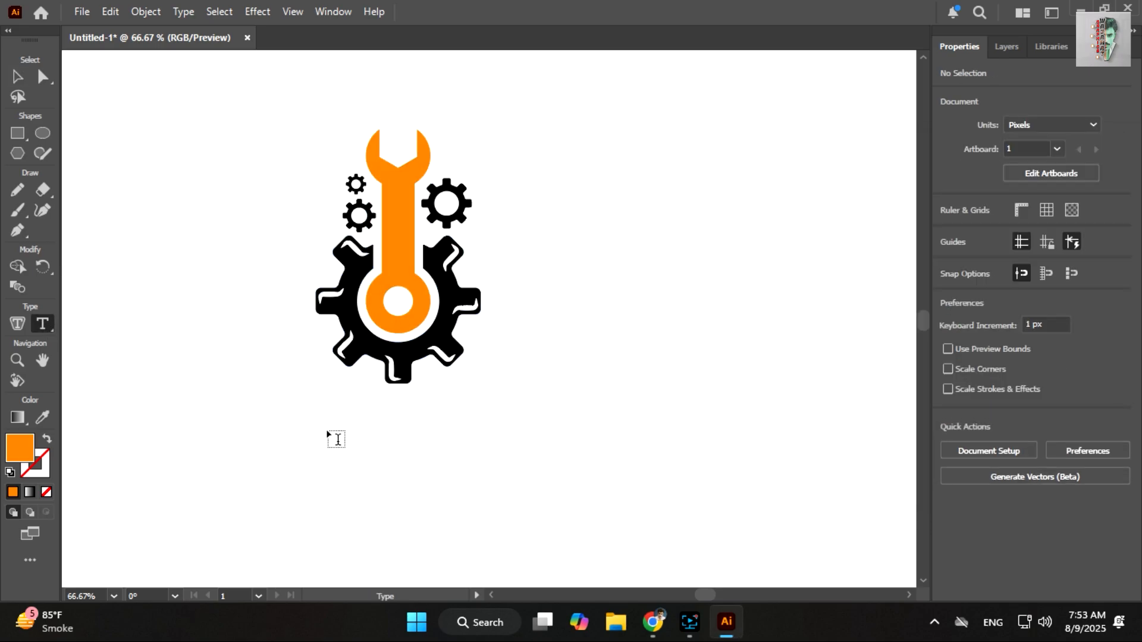
click(331, 433)
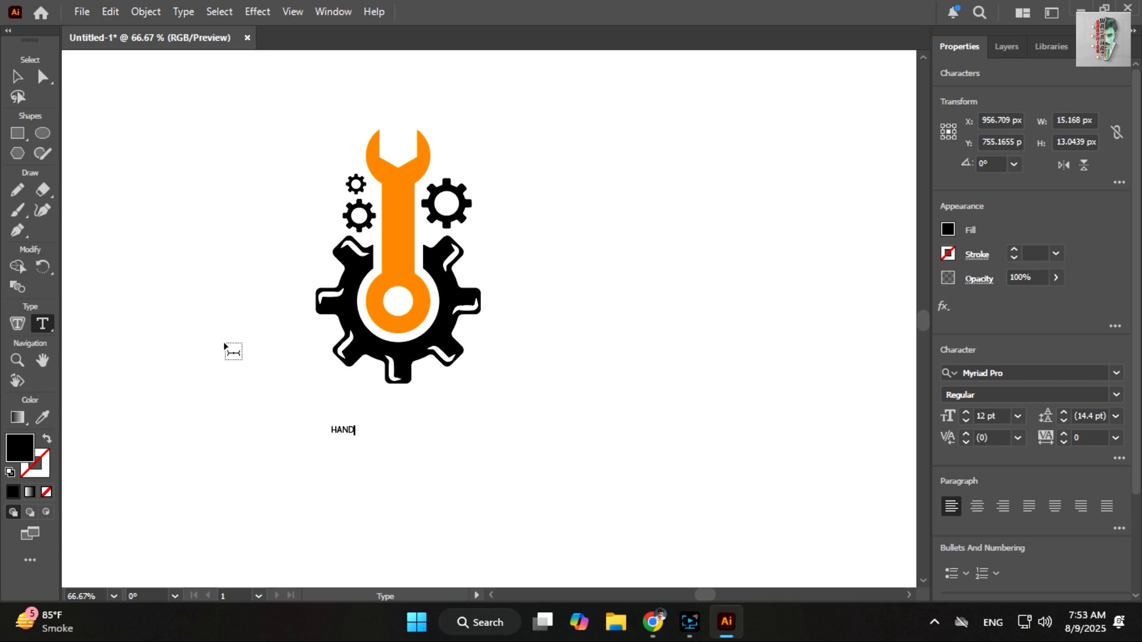
click(26, 78)
drag(378, 437, 547, 538)
drag(436, 450, 477, 468)
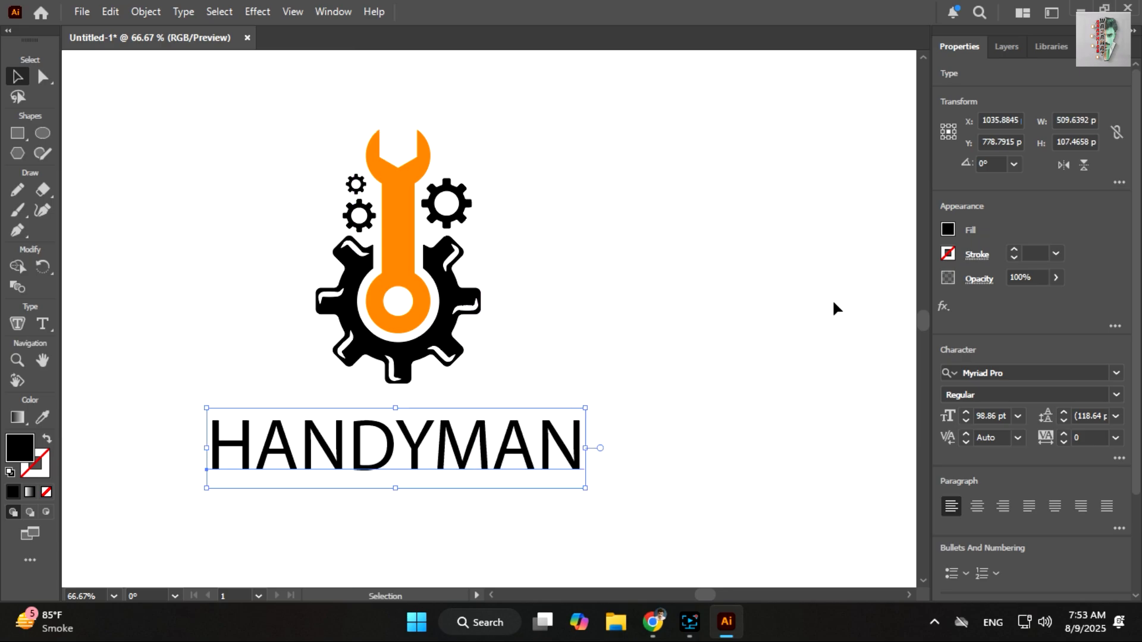
Set the HANDYMAN text in Calibri Bold and scale it down to about 79.74 pt, keeping it centred under the gear
scroll(1034, 297, down, 3)
click(1116, 251)
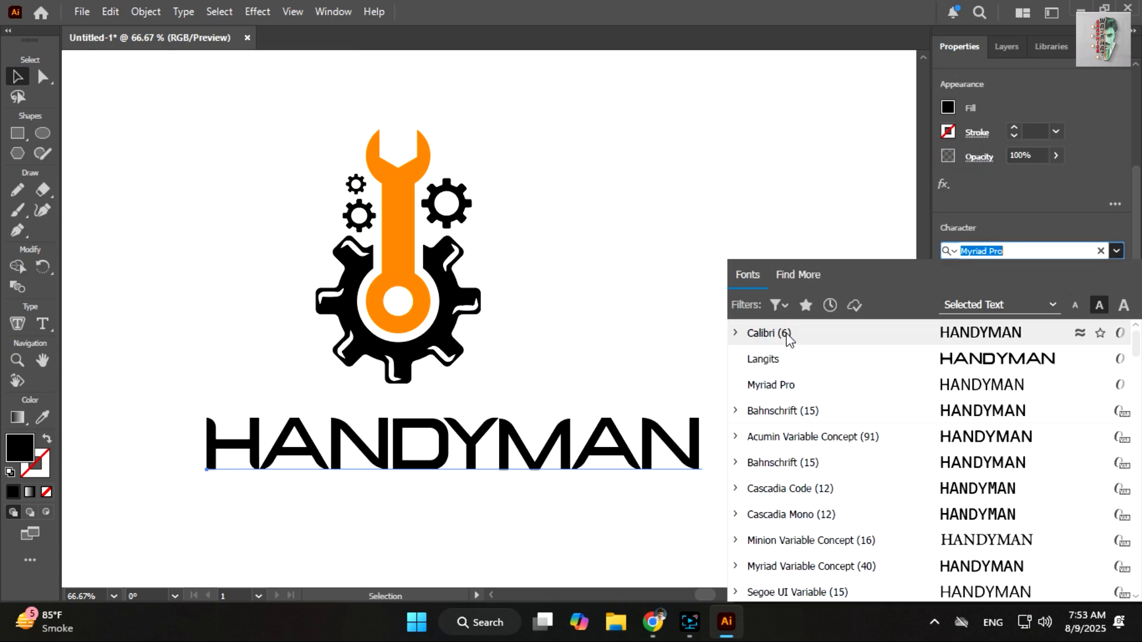
click(794, 333)
click(1100, 274)
click(1004, 369)
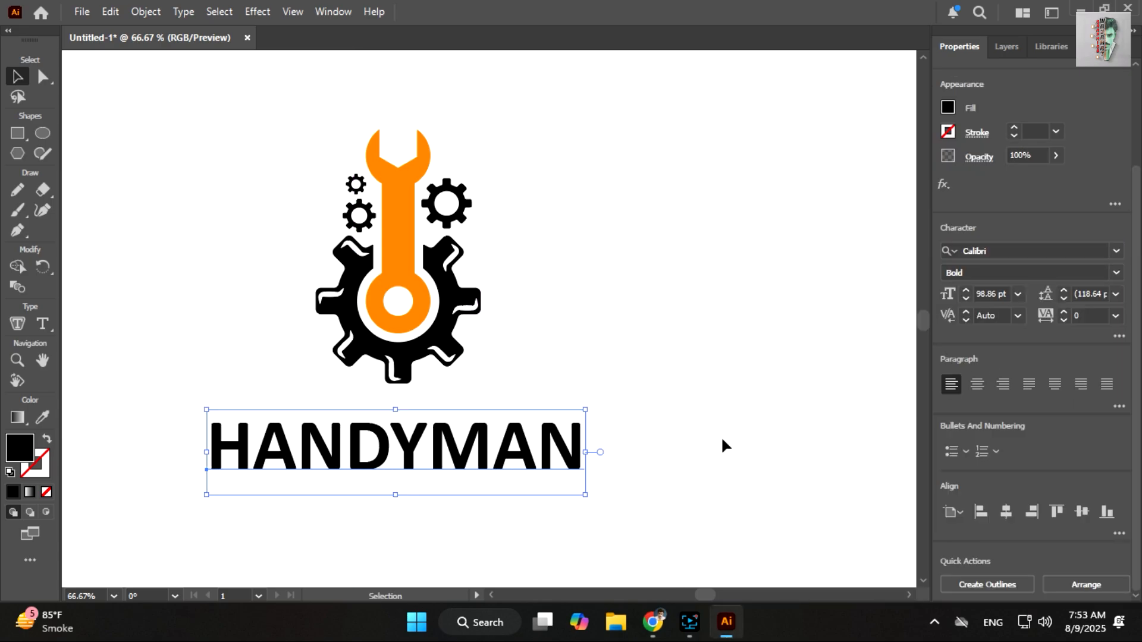
drag(581, 492, 551, 486)
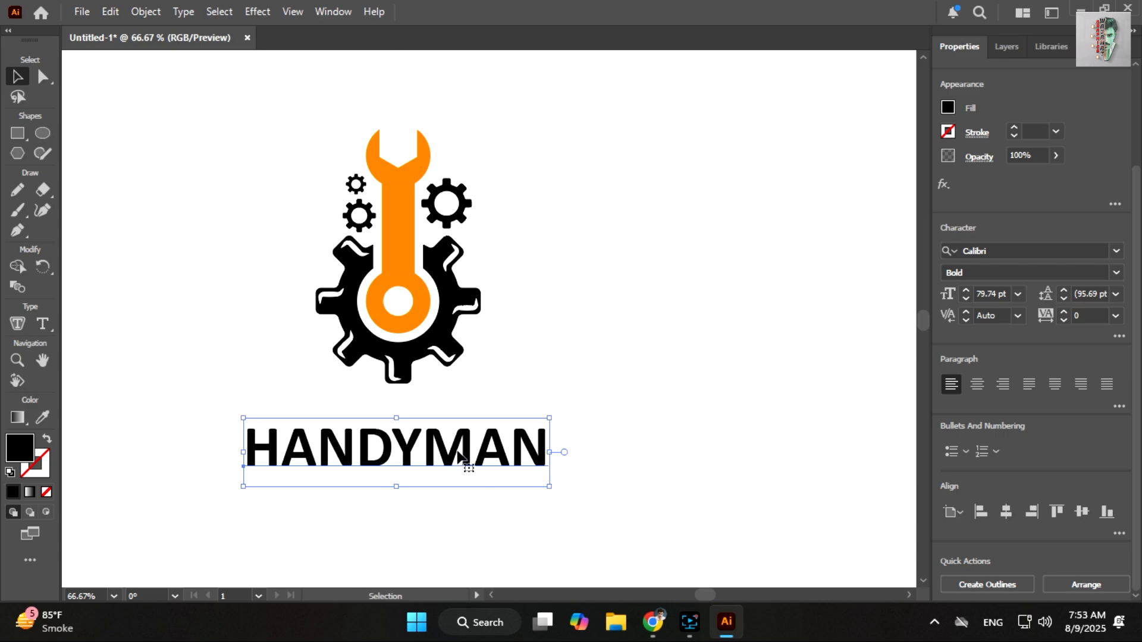
Duplicate the HANDYMAN text directly below the original and replace the copy's wording with SOLGAN HERE
drag(457, 453, 448, 537)
click(446, 486)
double_click(443, 525)
double_click(440, 525)
text(SOLGAN HERE)
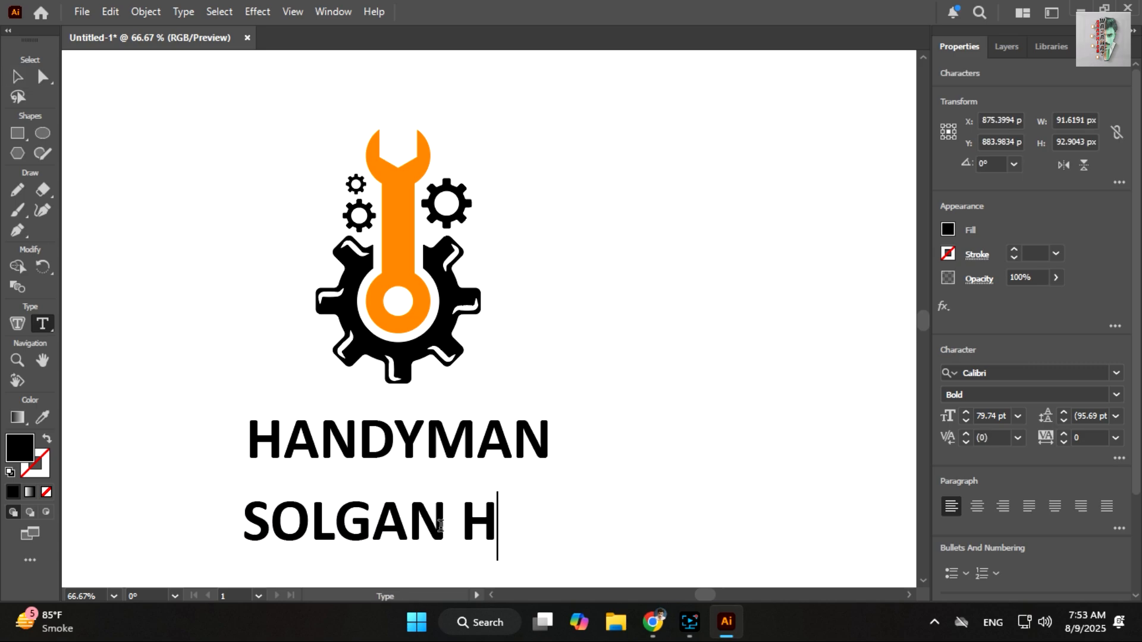
click(18, 78)
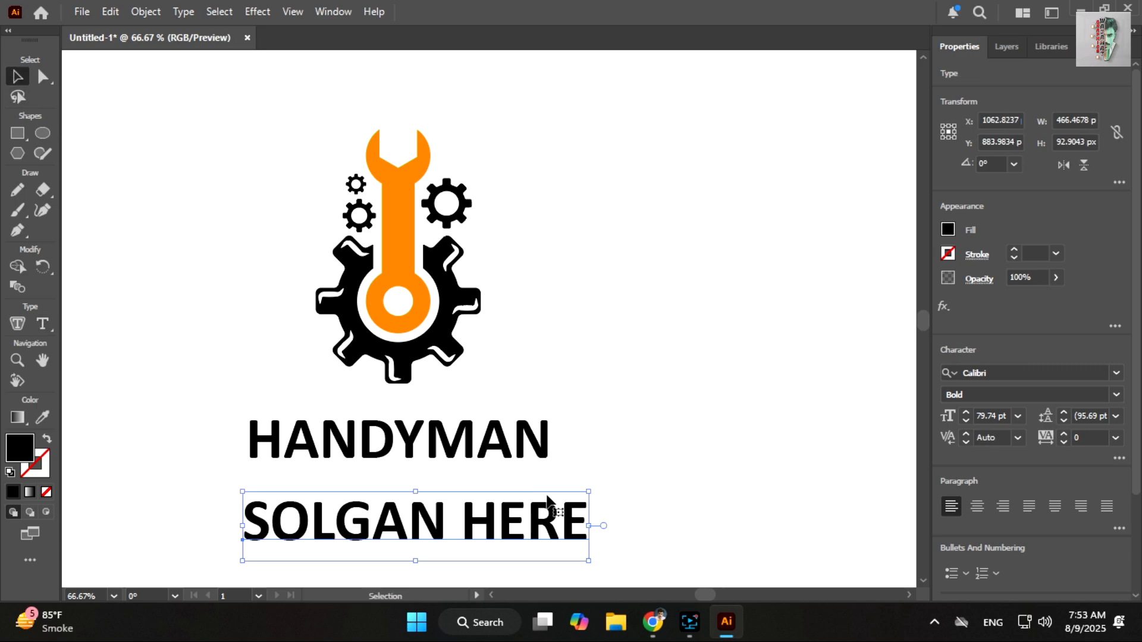
Fit the SOLGAN HERE line directly beneath HANDYMAN at the same width, with its tracking set to 800
drag(589, 560, 319, 479)
click(1032, 443)
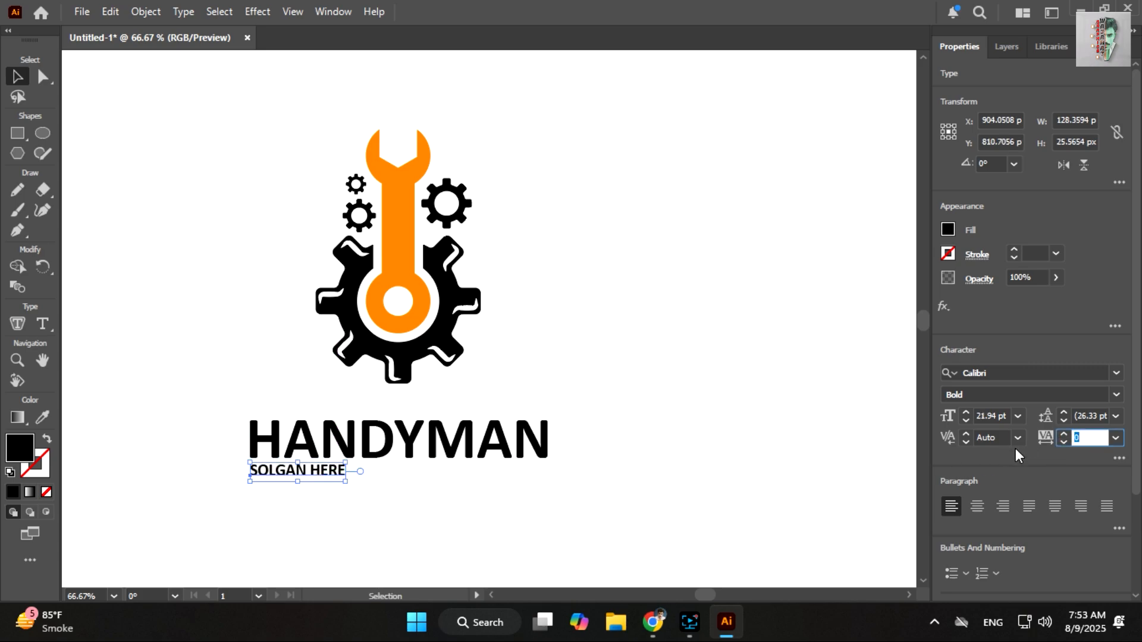
text(800)
key(Return)
drag(481, 487, 550, 516)
click(540, 506)
Fill the HANDYMAN text with the orange sampled from the wrench using the Eyedropper, and deselect it
click(415, 448)
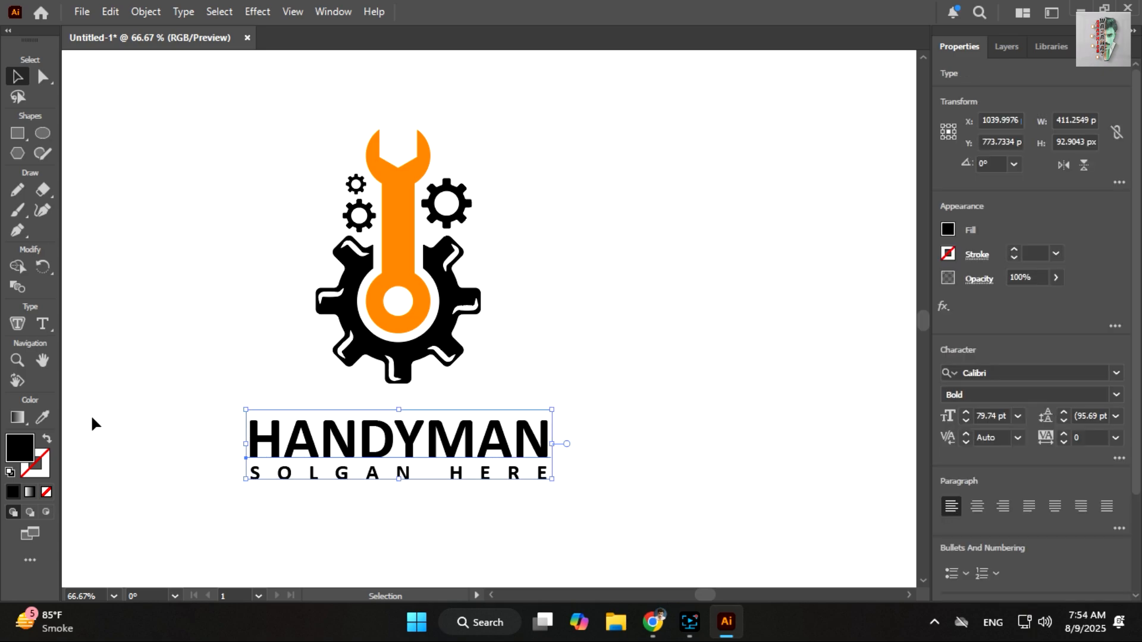
click(42, 417)
click(413, 250)
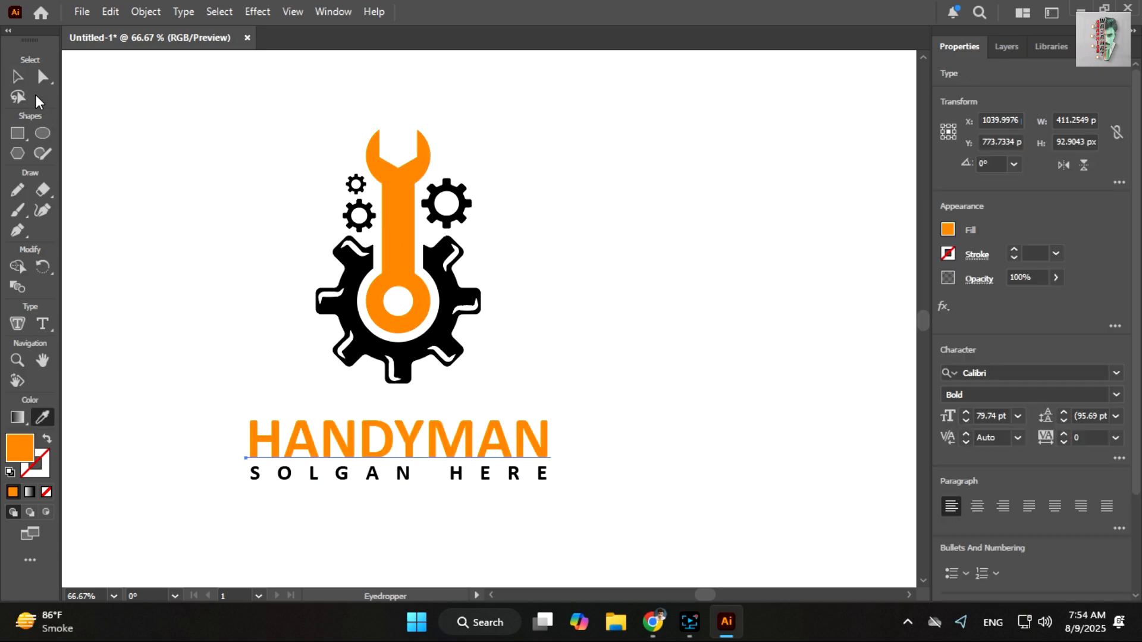
click(17, 76)
click(203, 265)
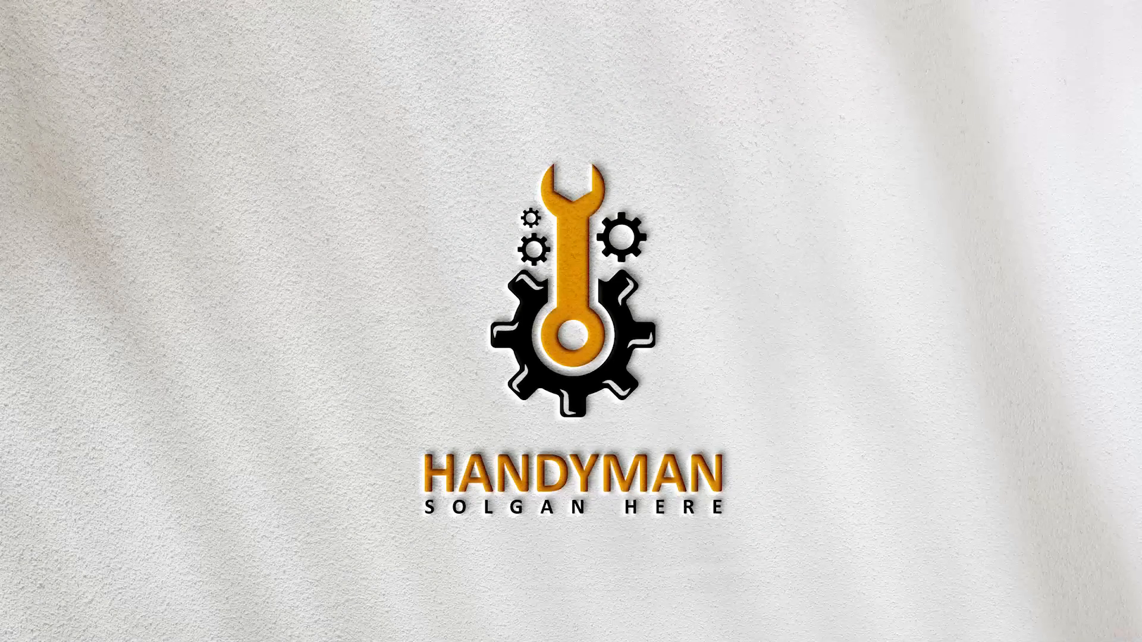